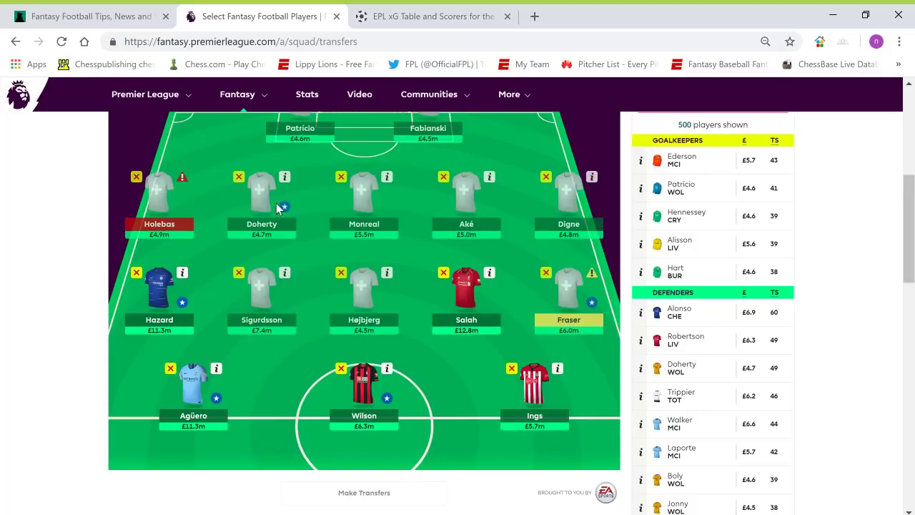
- Check the player xG table on Understat, and add Højbjerg back to the squad on the Fantasy Premier League transfers page
click(378, 22)
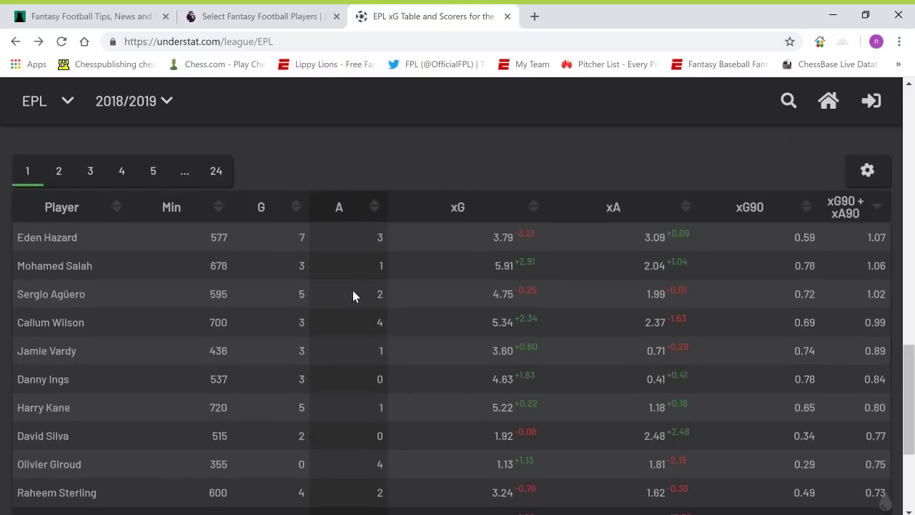
scroll(353, 291, down, 1)
scroll(353, 291, up, 1)
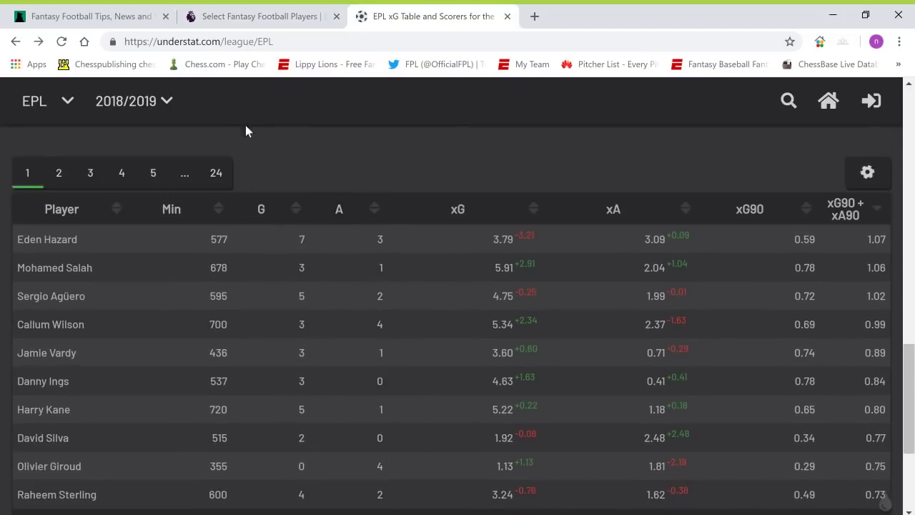
click(259, 16)
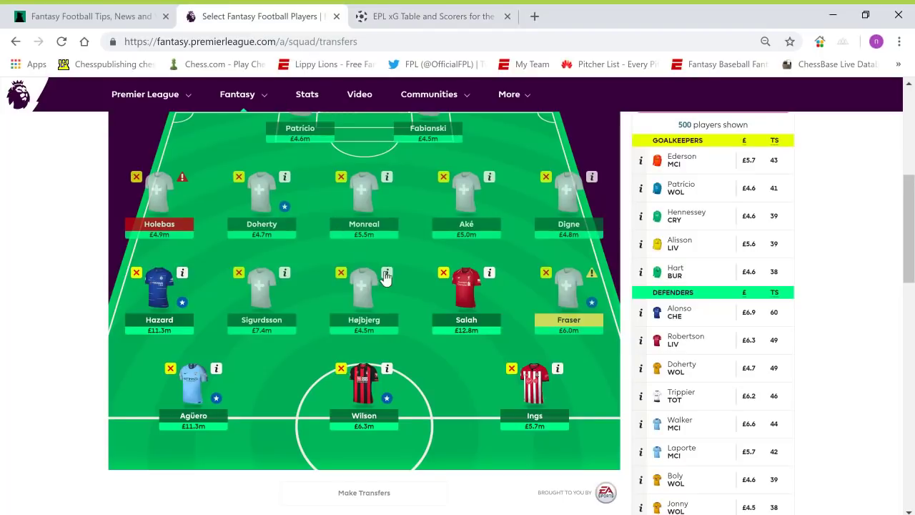
click(343, 275)
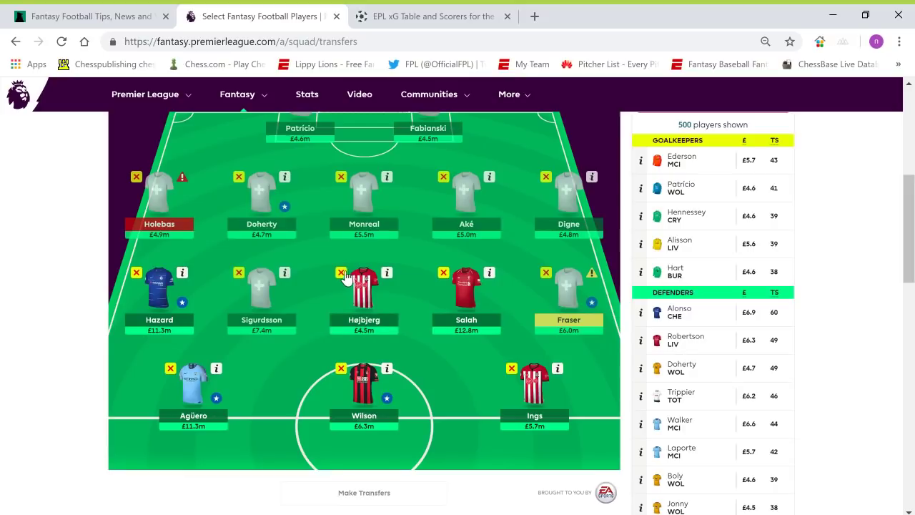
- Examine the first two pages of Understat's player xG ranking and Ryan Fraser's player statistics, ending back on the EPL page
click(401, 25)
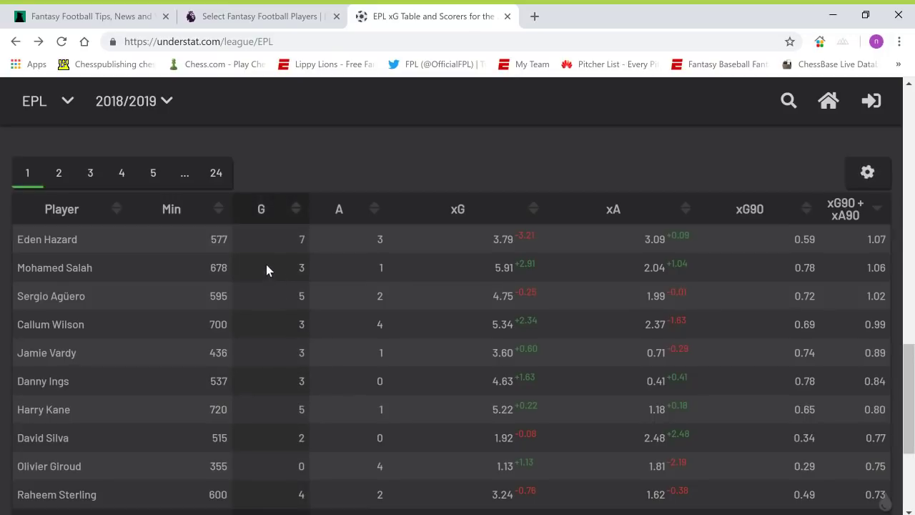
scroll(379, 152, down, 1)
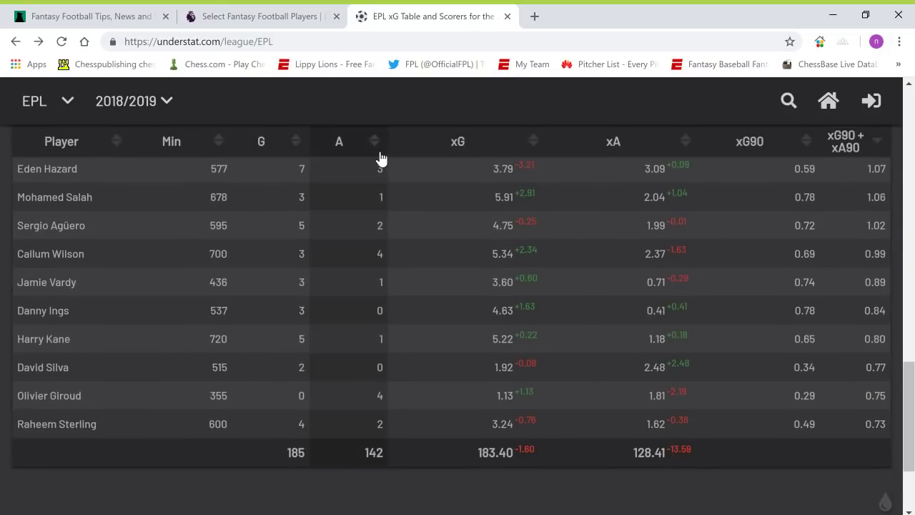
scroll(380, 157, up, 1)
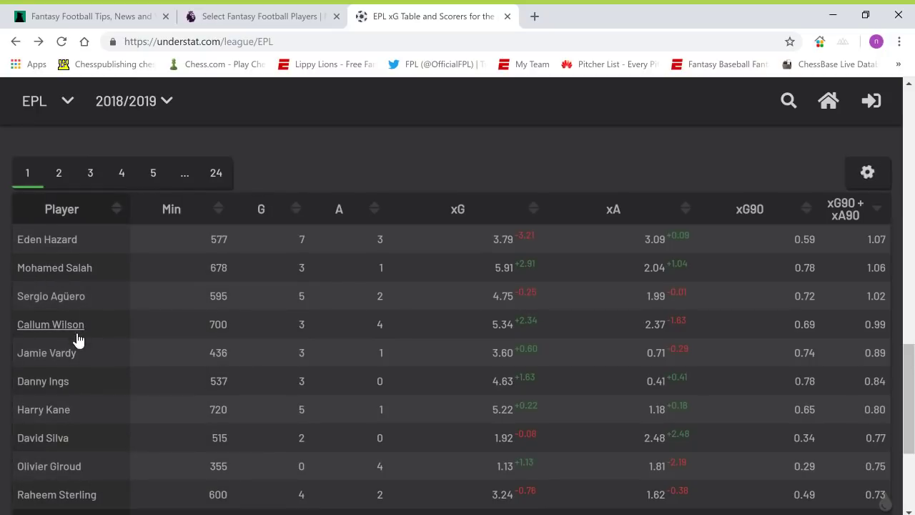
click(58, 173)
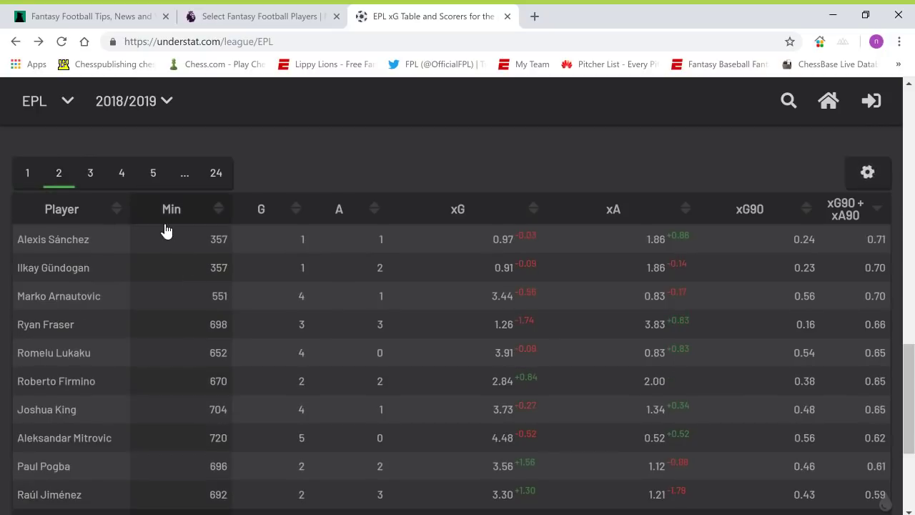
scroll(165, 227, down, 1)
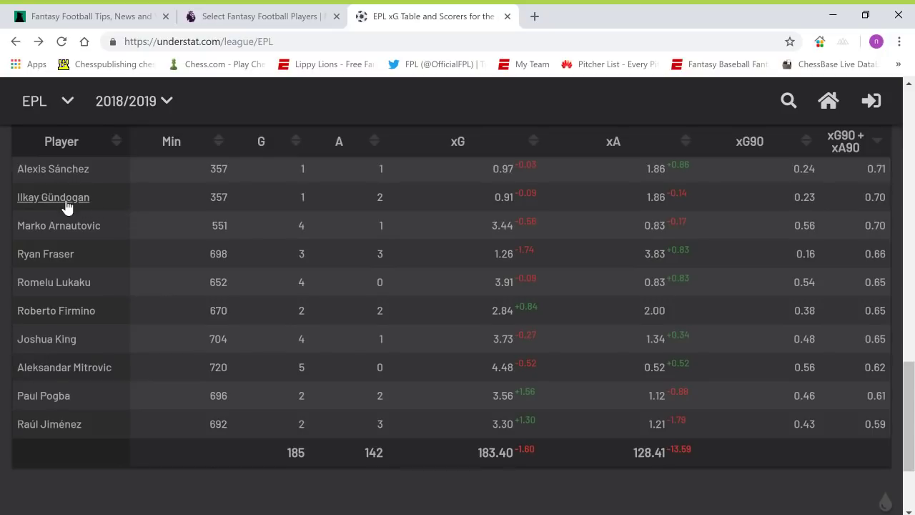
click(69, 254)
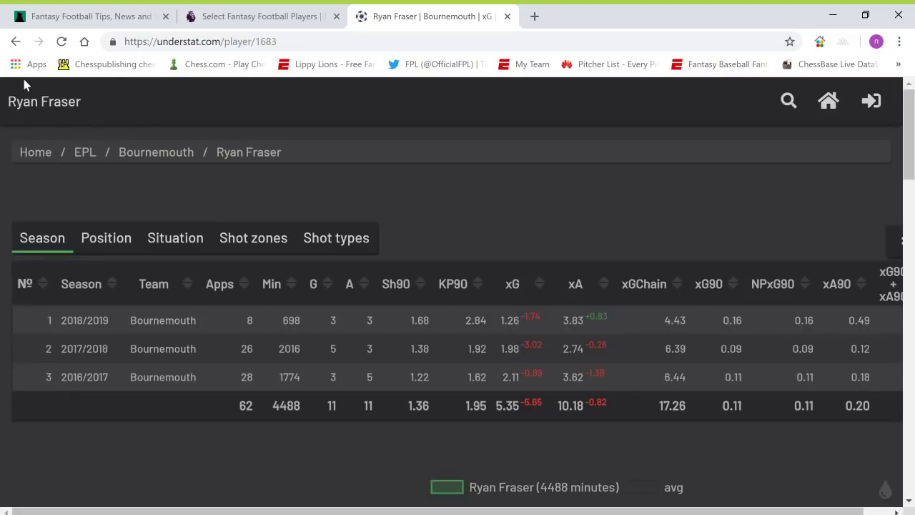
click(16, 41)
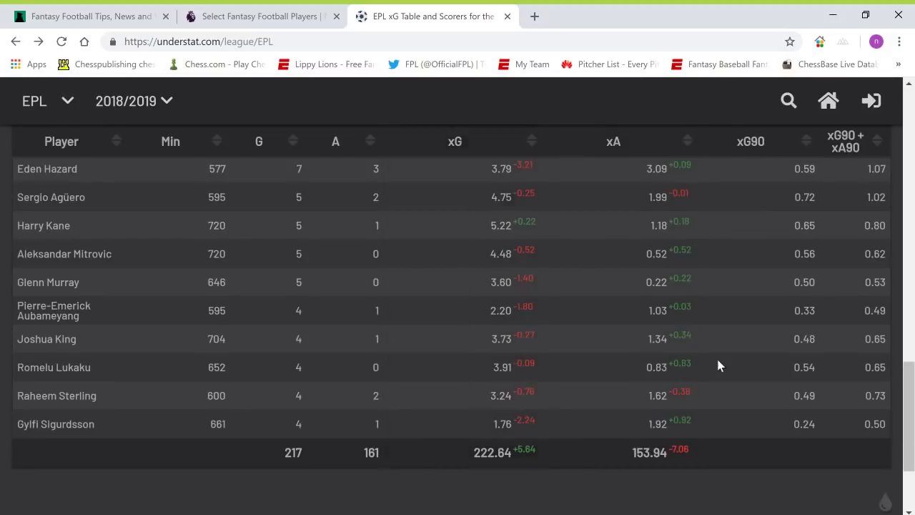
- Try sorting the unfiltered player table by expected goals plus expected assists per 90 minutes
click(849, 155)
click(849, 155)
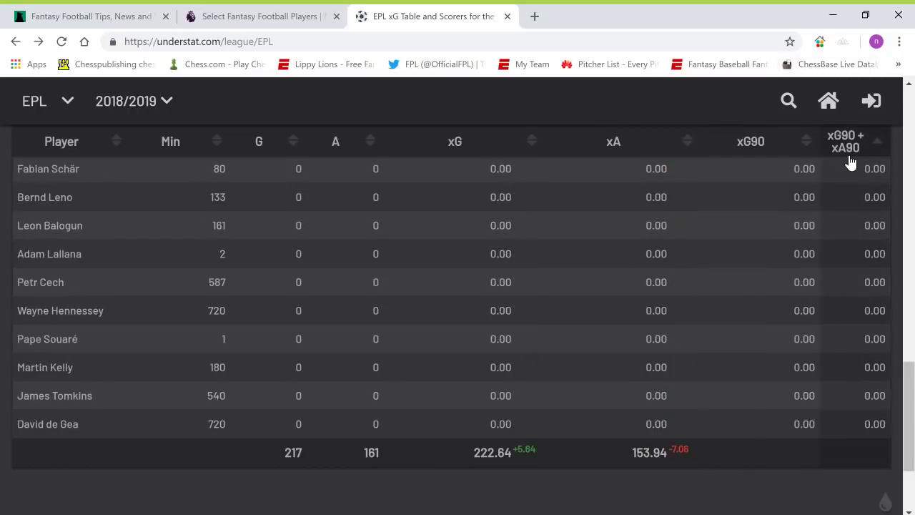
click(849, 156)
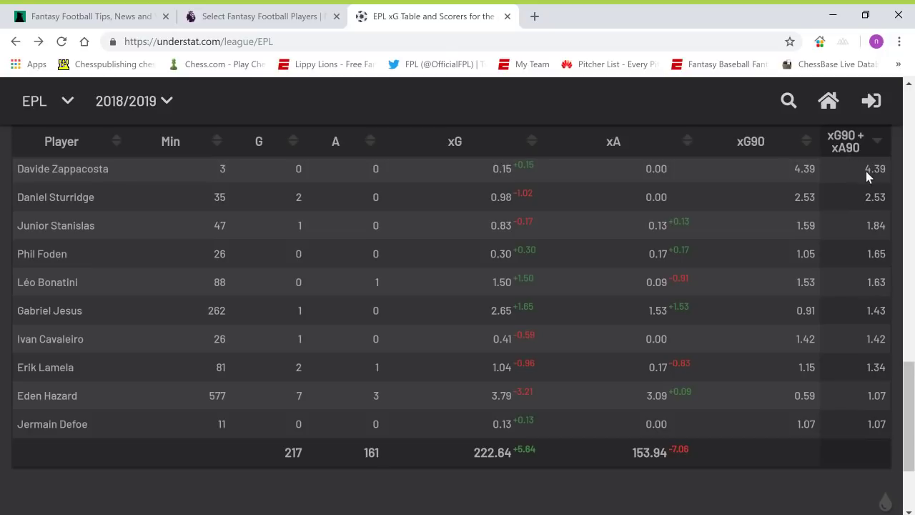
mouse_move(862, 162)
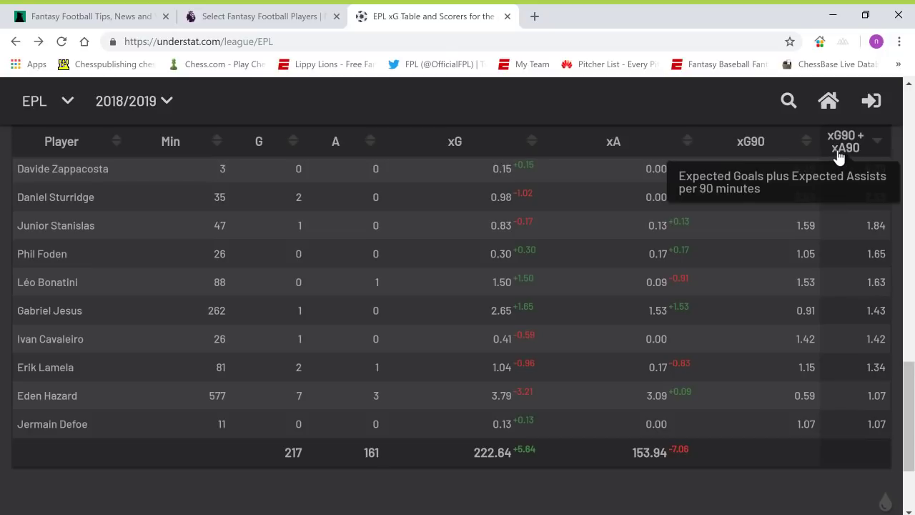
click(838, 157)
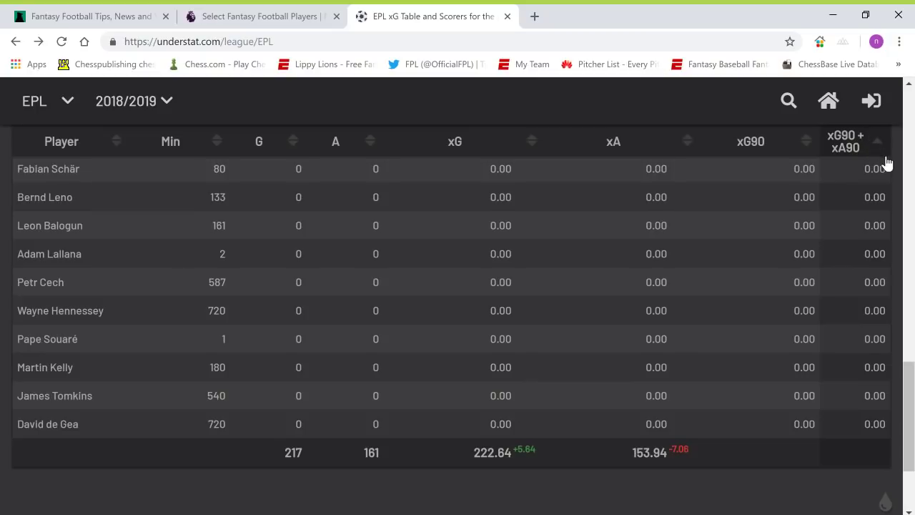
- Filter the player table to a minimum of 400 minutes played
scroll(884, 161, up, 2)
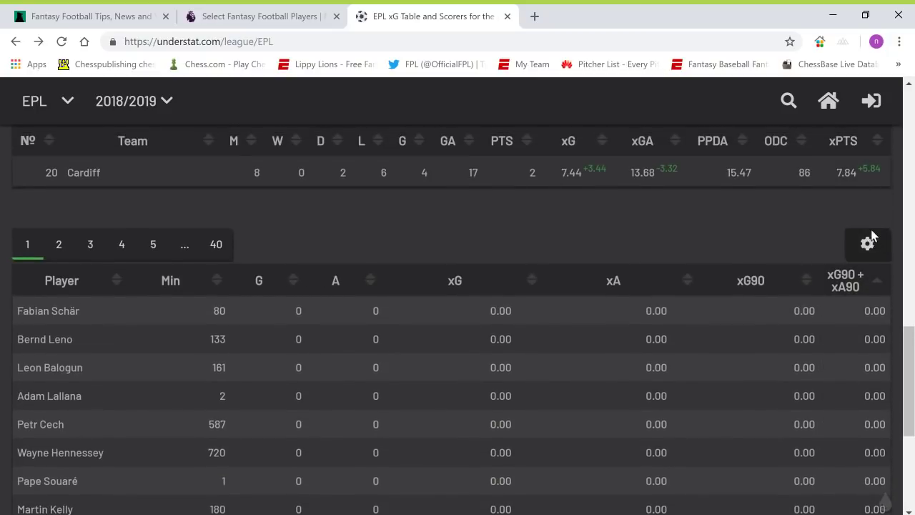
click(868, 241)
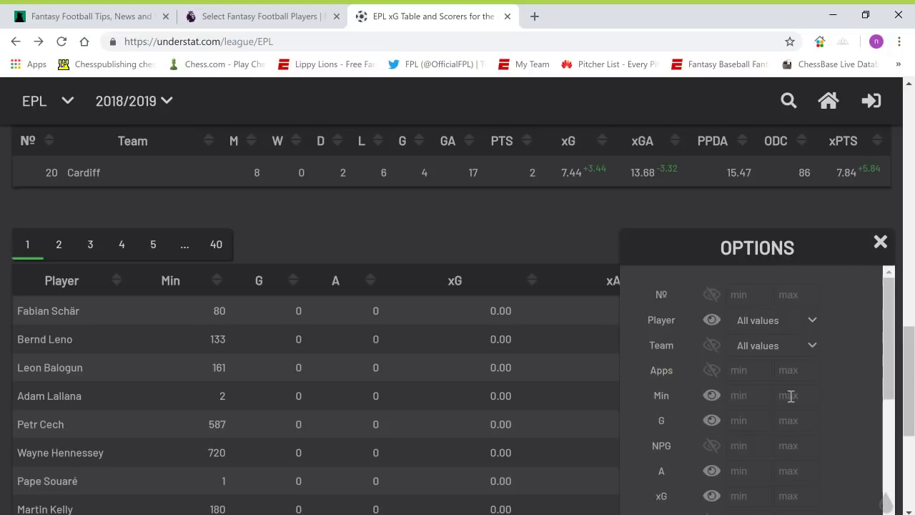
text(400)
scroll(799, 382, down, 1)
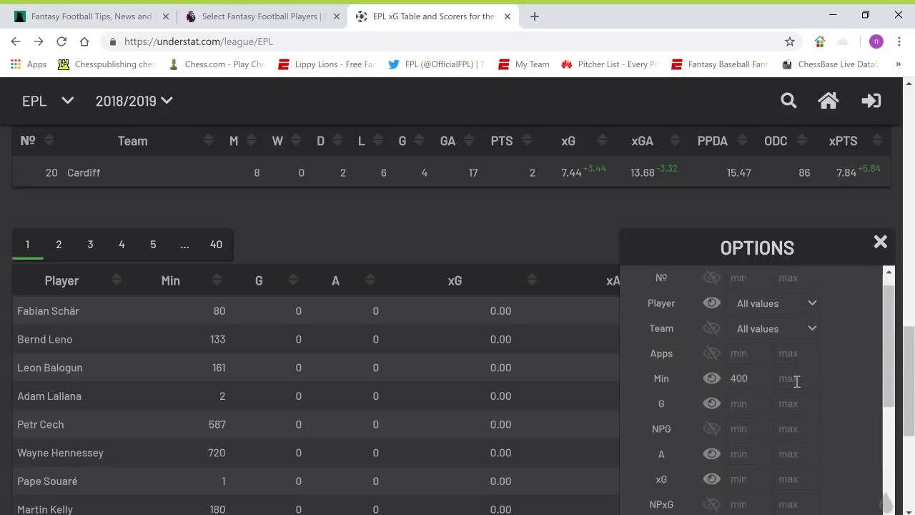
scroll(793, 380, down, 5)
scroll(837, 364, down, 2)
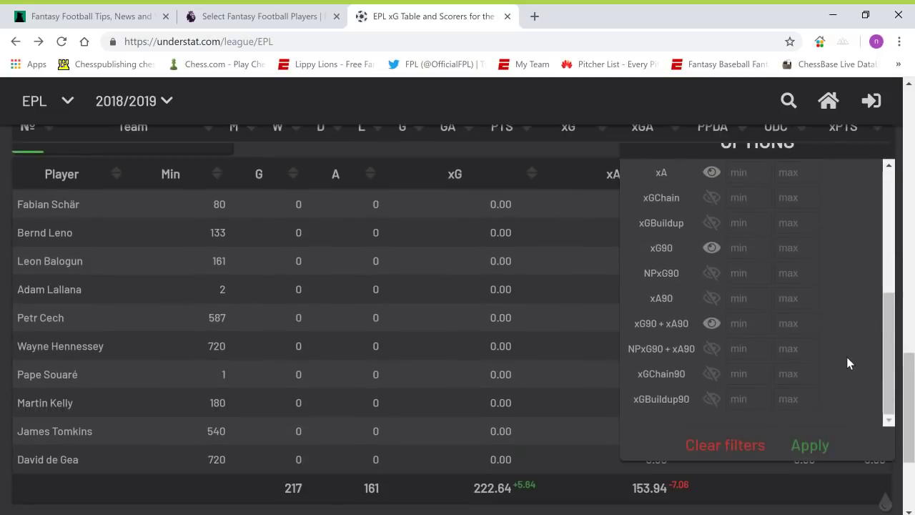
scroll(846, 357, down, 2)
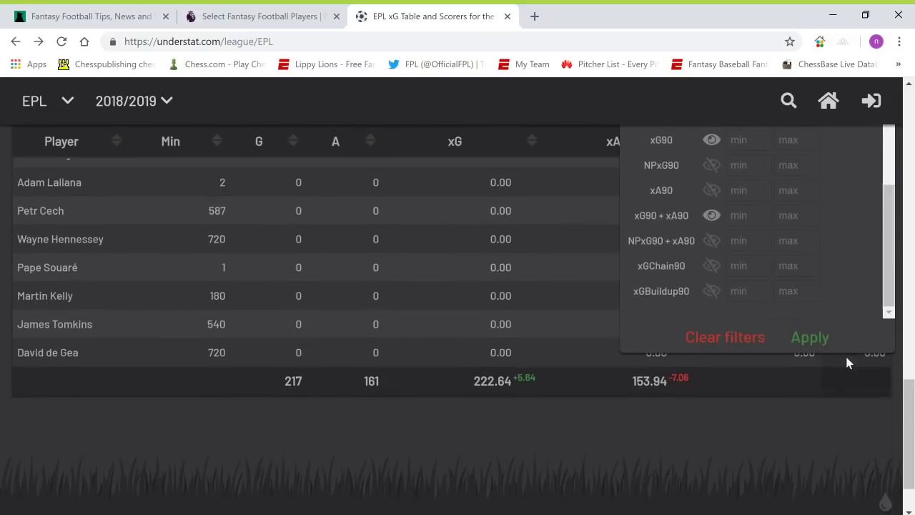
click(809, 338)
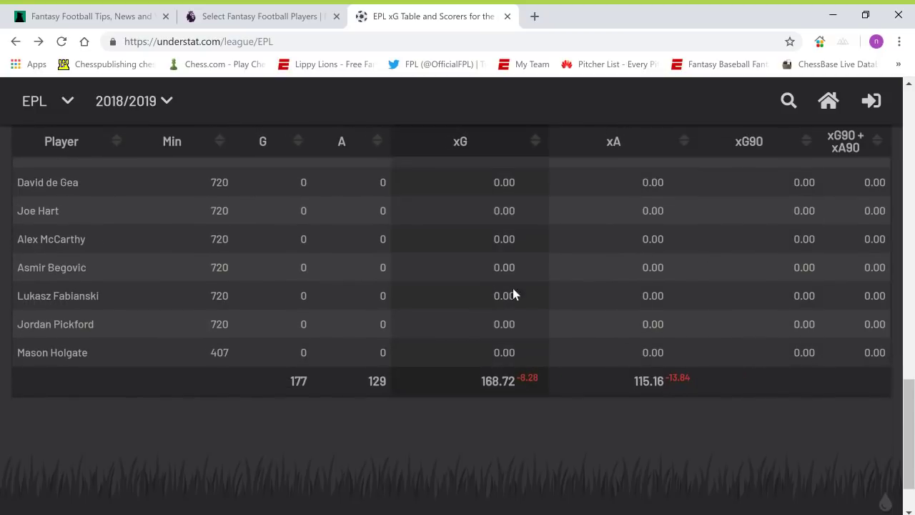
- Sort the filtered player table by xG90 + xA90 in descending order
scroll(844, 150, up, 3)
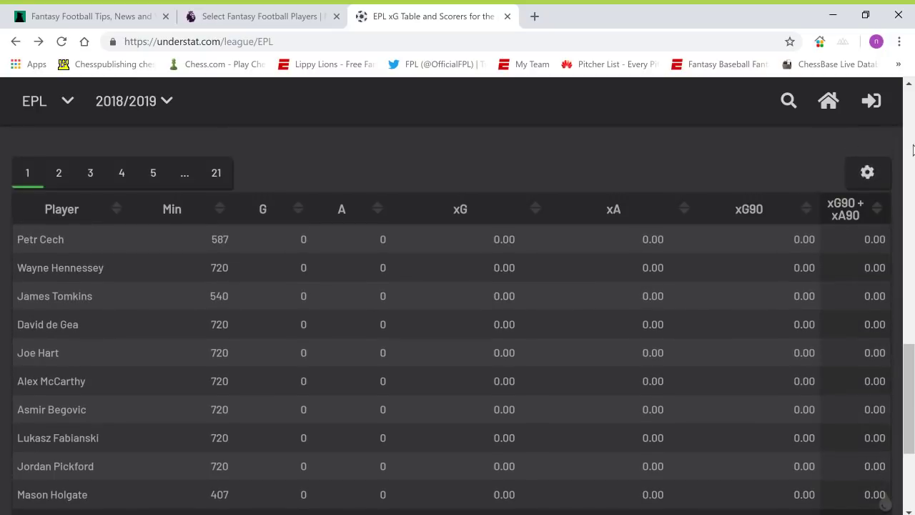
click(845, 209)
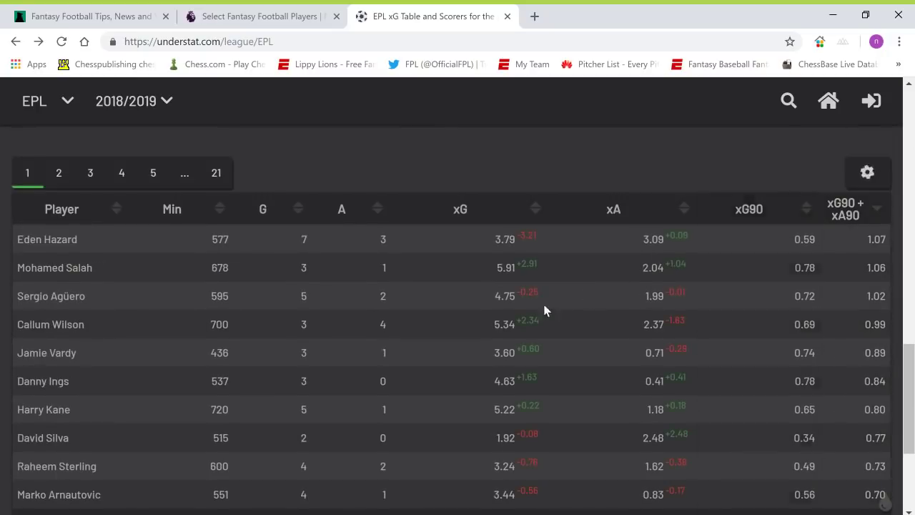
scroll(118, 397, down, 1)
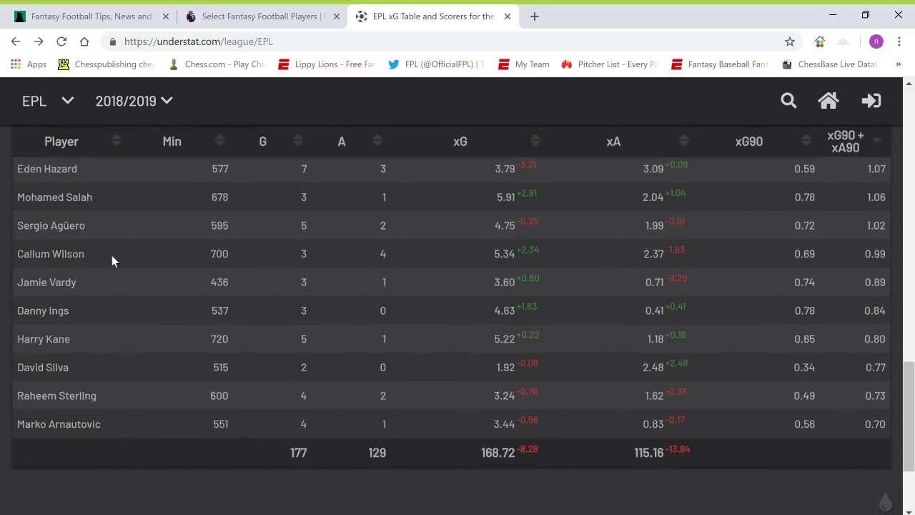
- Check page 2 of the filtered ranking, and add Fraser back to the squad on the Fantasy Premier League transfers page
scroll(125, 163, up, 1)
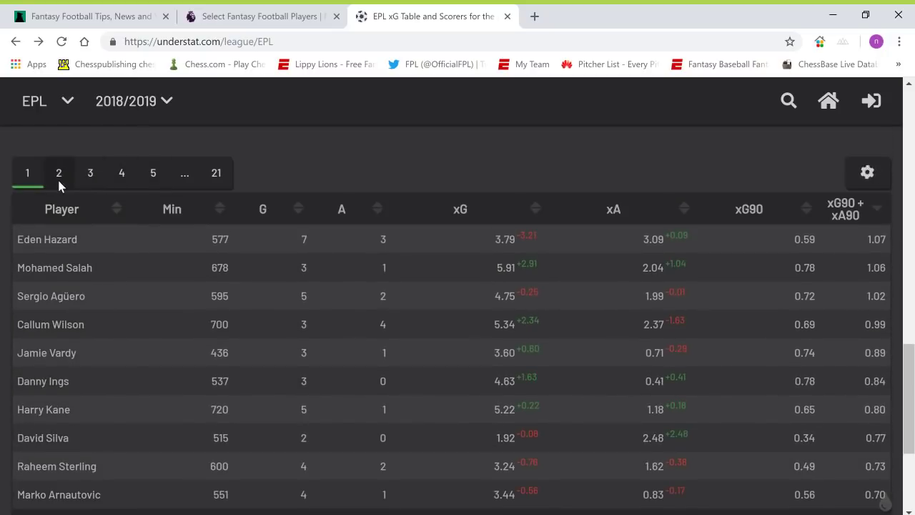
click(59, 173)
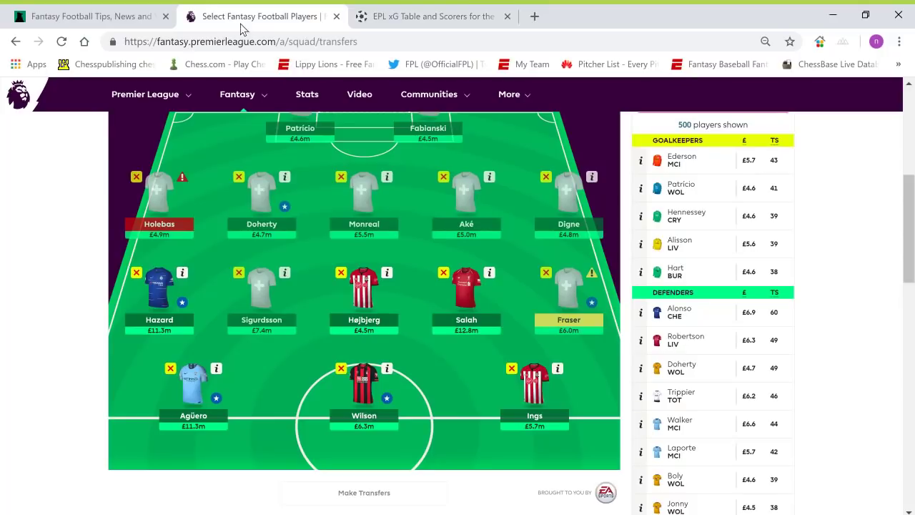
click(237, 22)
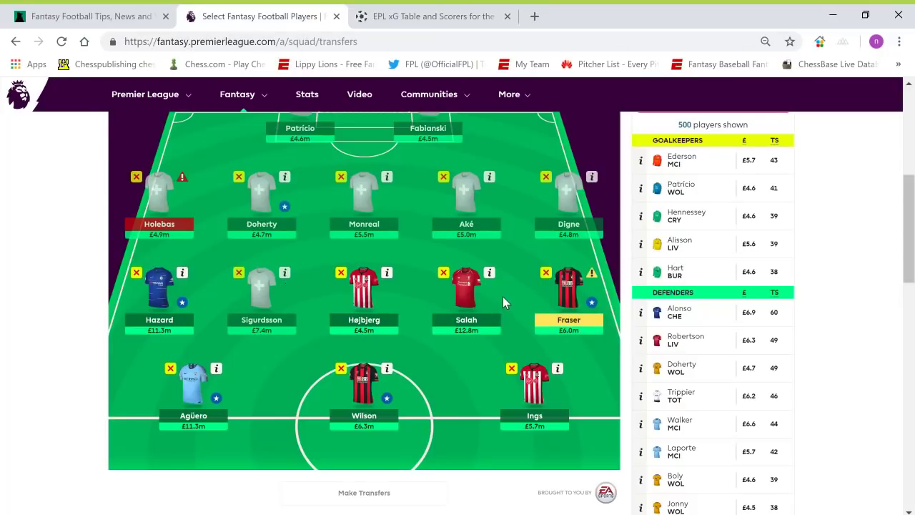
- Review pages 2 and 3 of the filtered Understat ranking, and add Sigurdsson back to the Fantasy Premier League squad
click(432, 24)
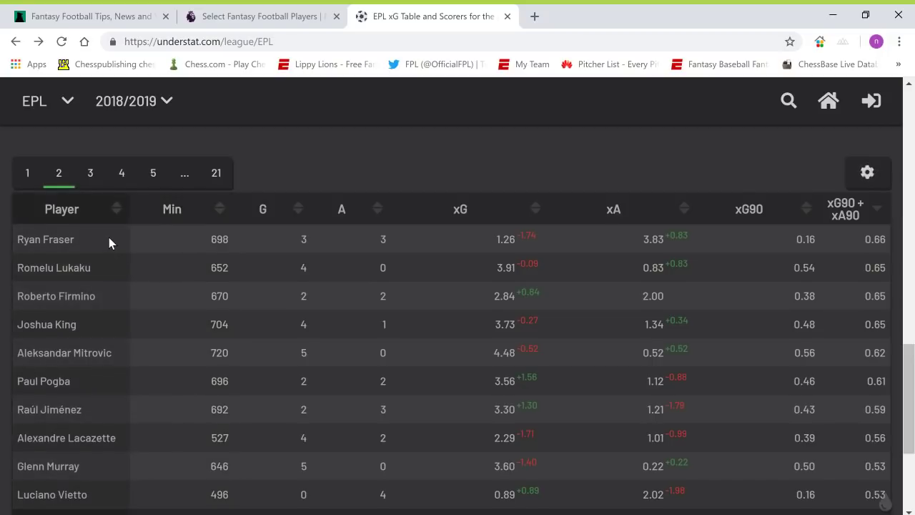
scroll(108, 240, down, 1)
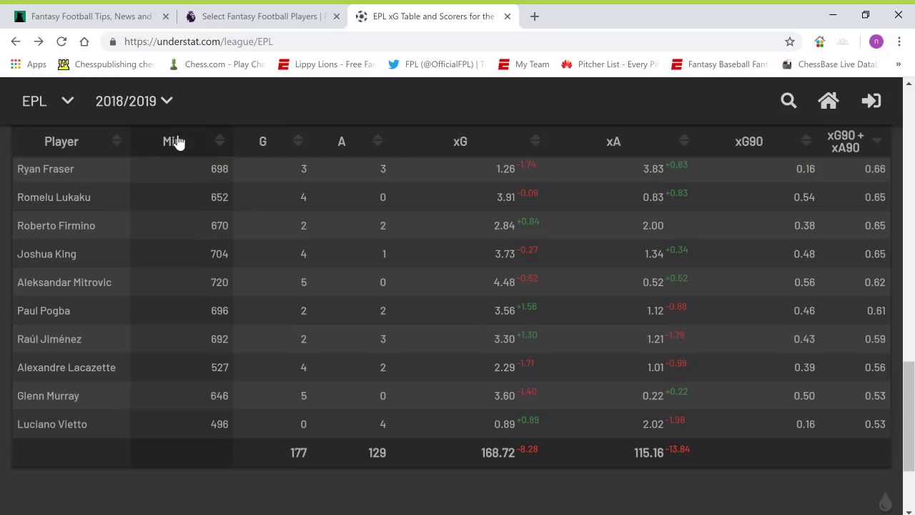
scroll(164, 139, up, 2)
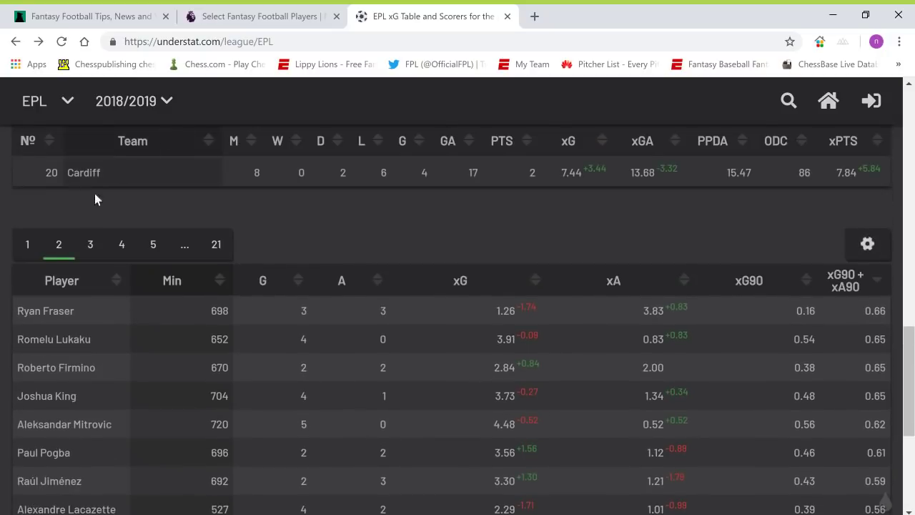
click(90, 244)
scroll(332, 250, down, 1)
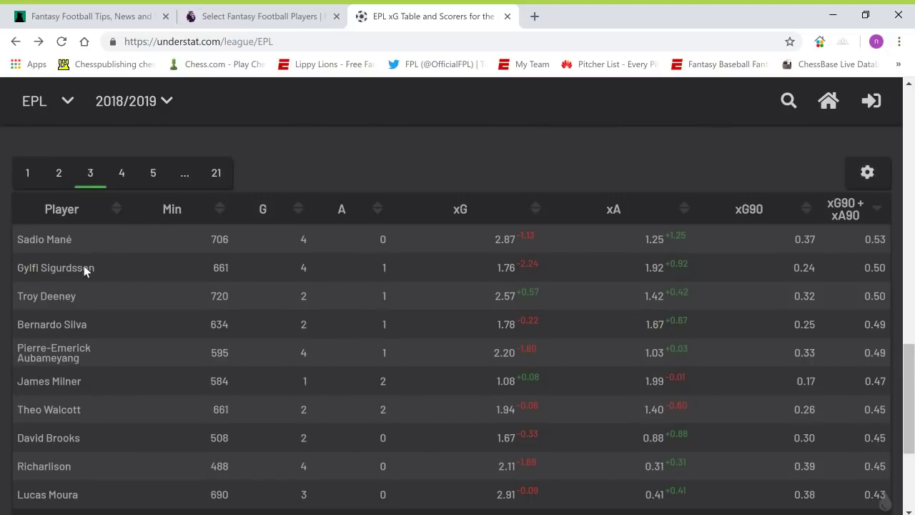
click(254, 18)
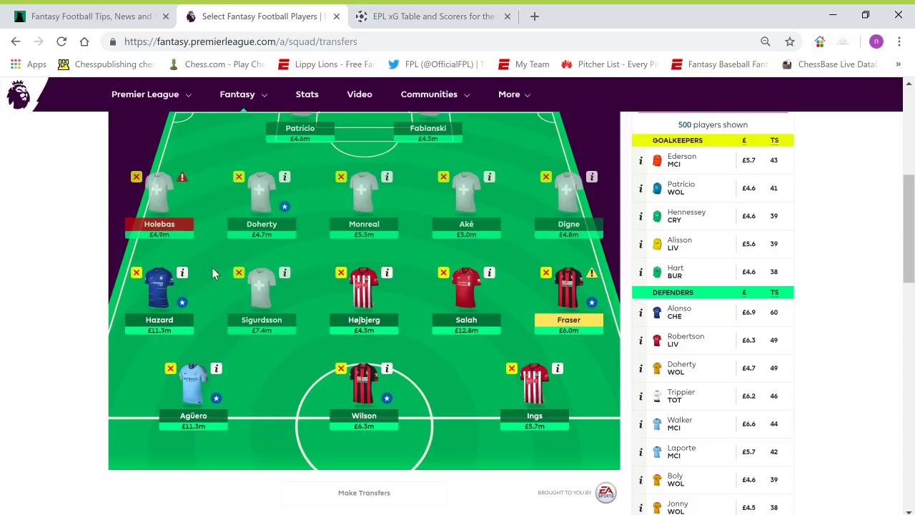
click(240, 274)
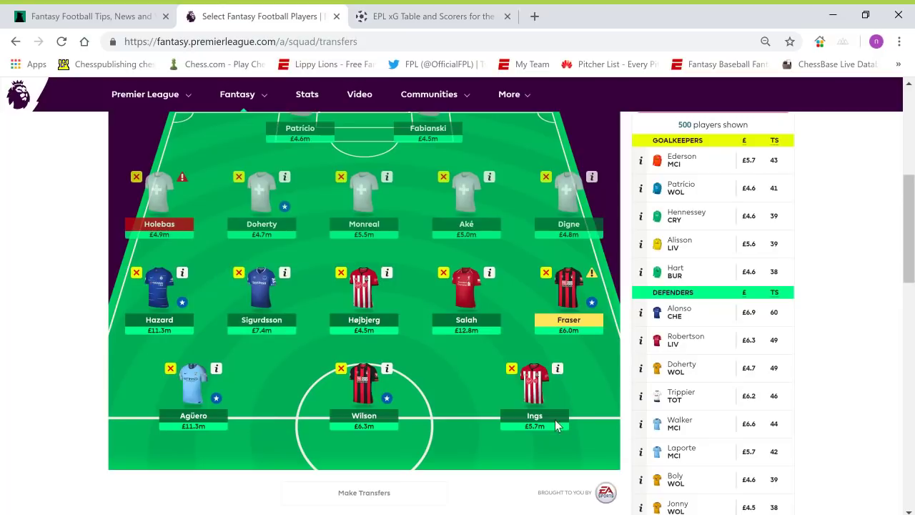
- Add the goalkeepers Patrício and Fabianski back to the squad
scroll(549, 394, up, 2)
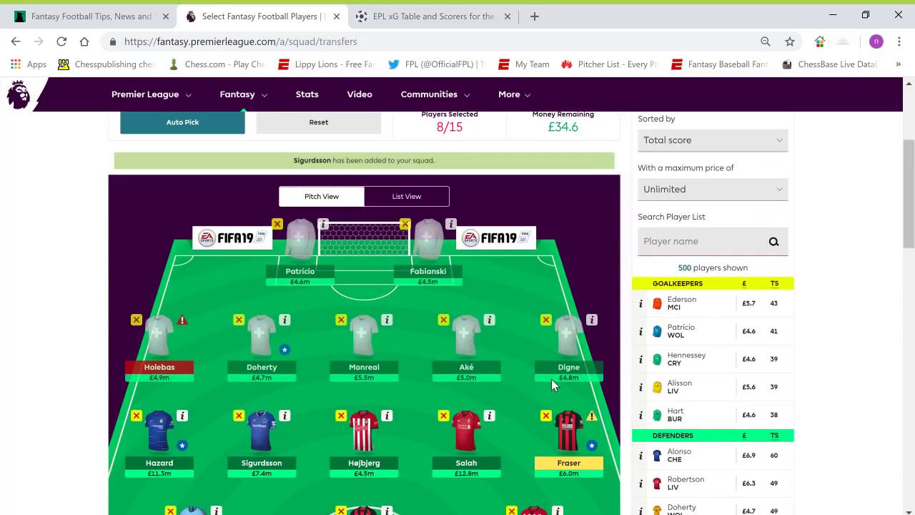
click(279, 226)
click(404, 226)
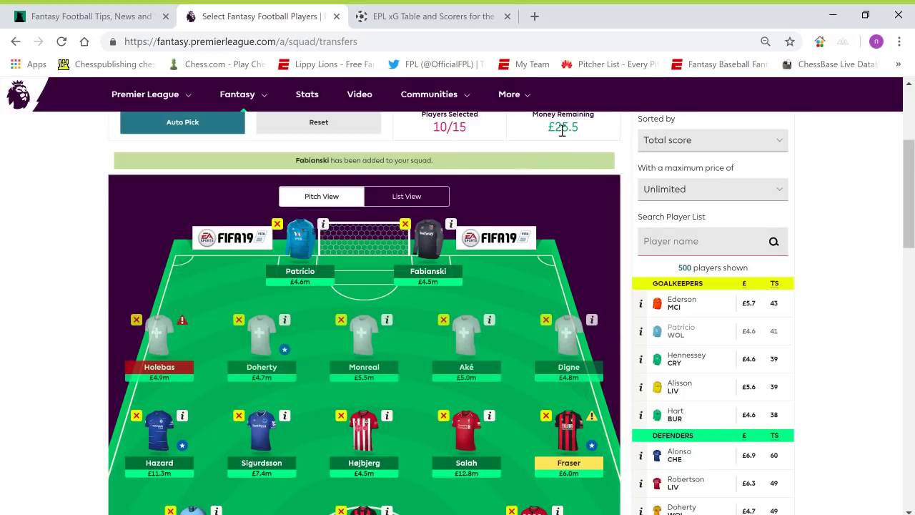
- Review the players ranked on pages 1 to 3 of Understat's xG90 + xA90 table against the squad's attackers and midfielders
click(387, 22)
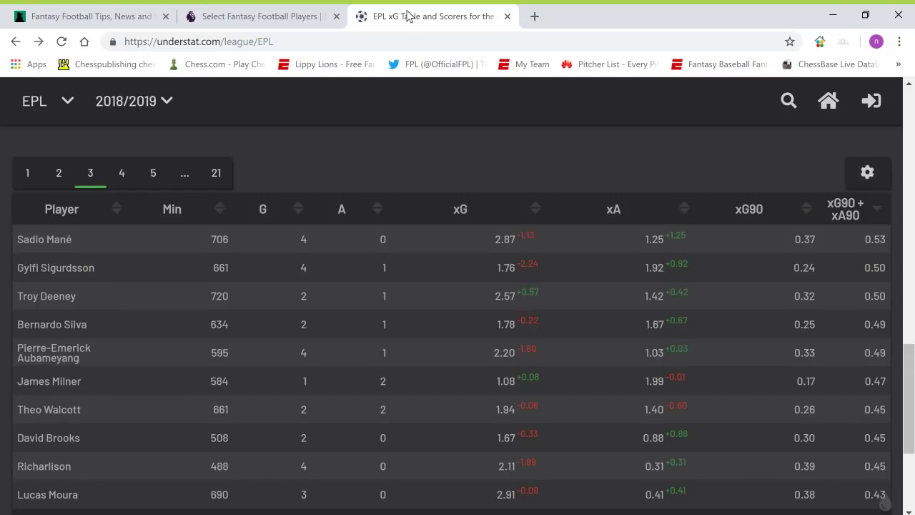
click(28, 174)
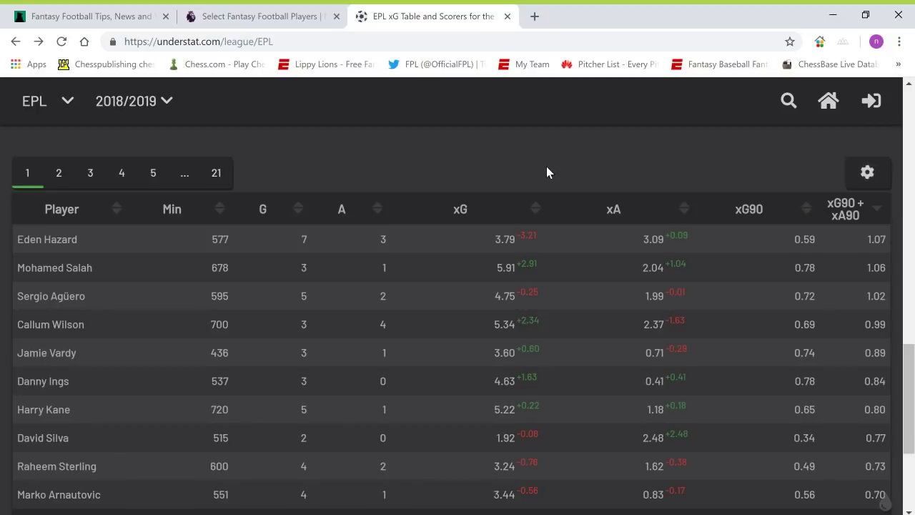
scroll(546, 166, down, 1)
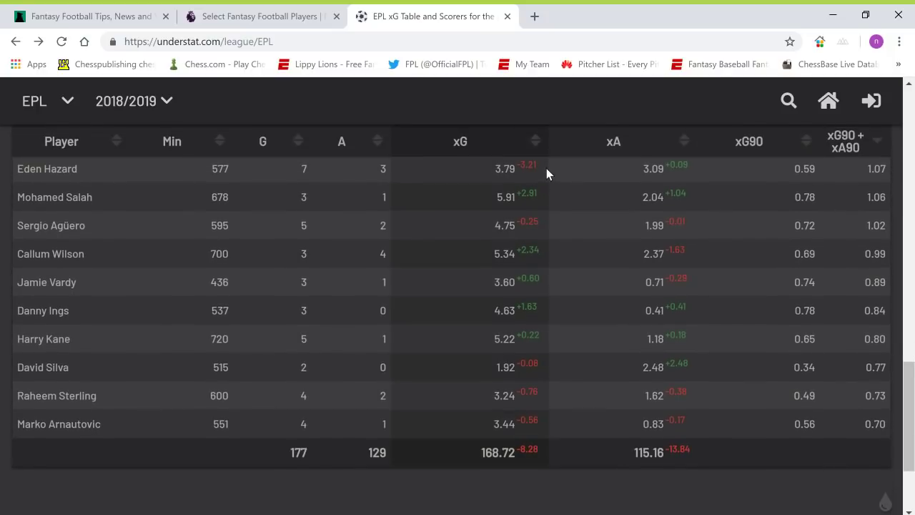
scroll(546, 168, up, 1)
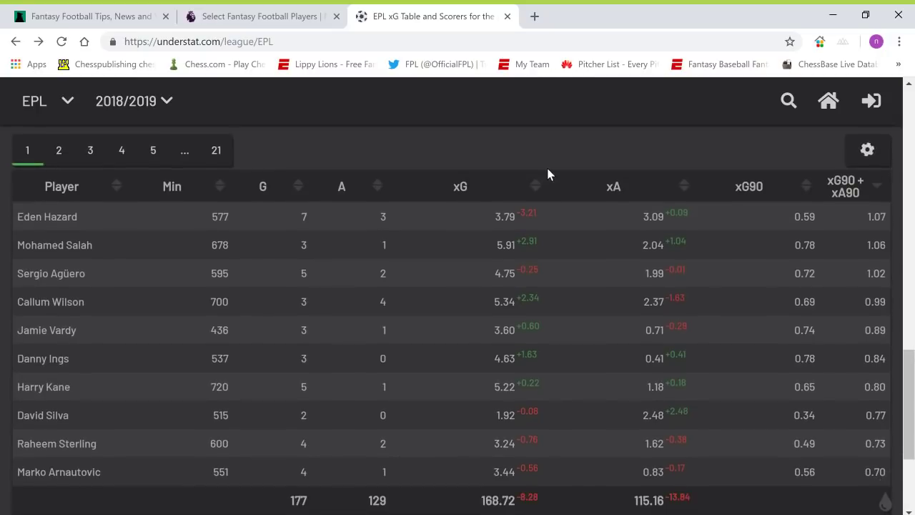
scroll(548, 174, down, 1)
scroll(244, 179, up, 1)
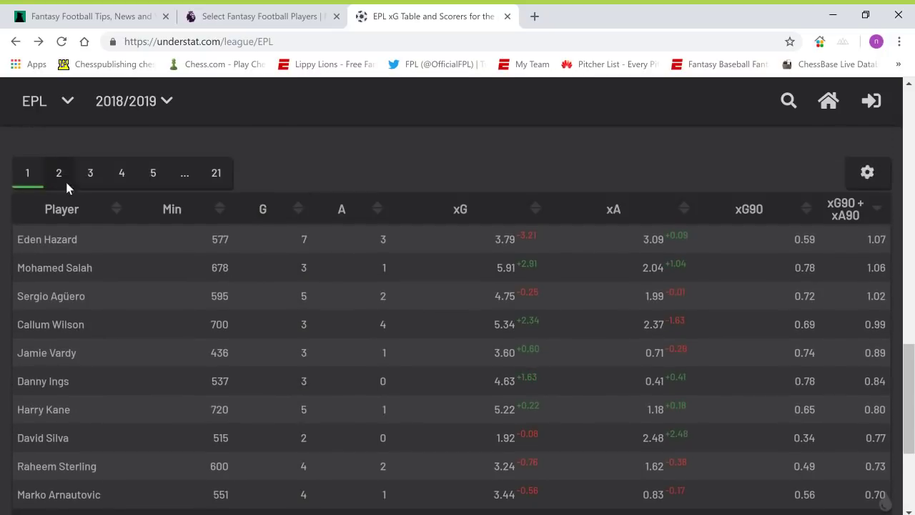
click(59, 176)
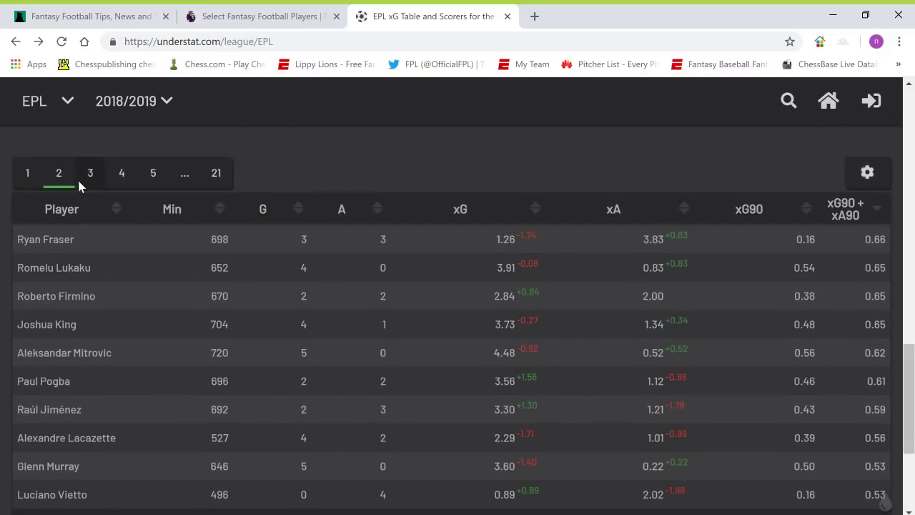
click(90, 178)
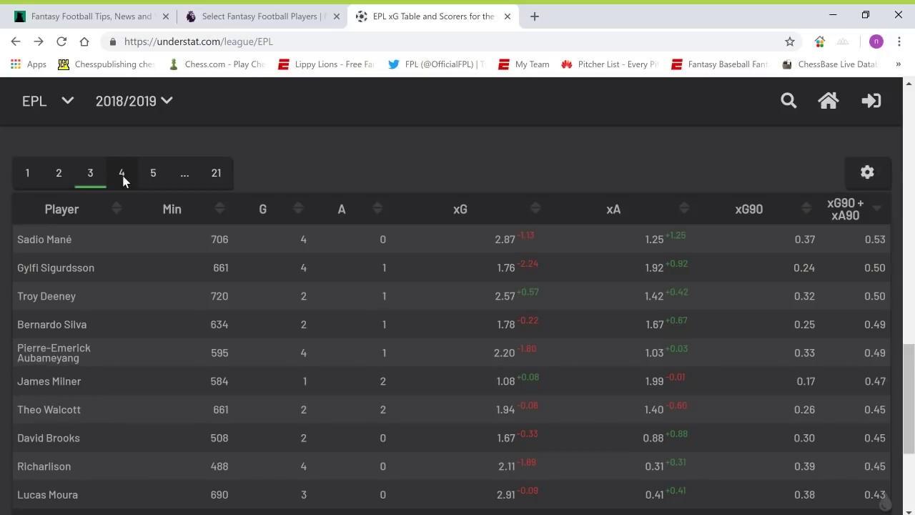
- Check pages 4 and 5 of the Understat ranking for defenders, and add Doherty back to the Fantasy Premier League squad
click(121, 173)
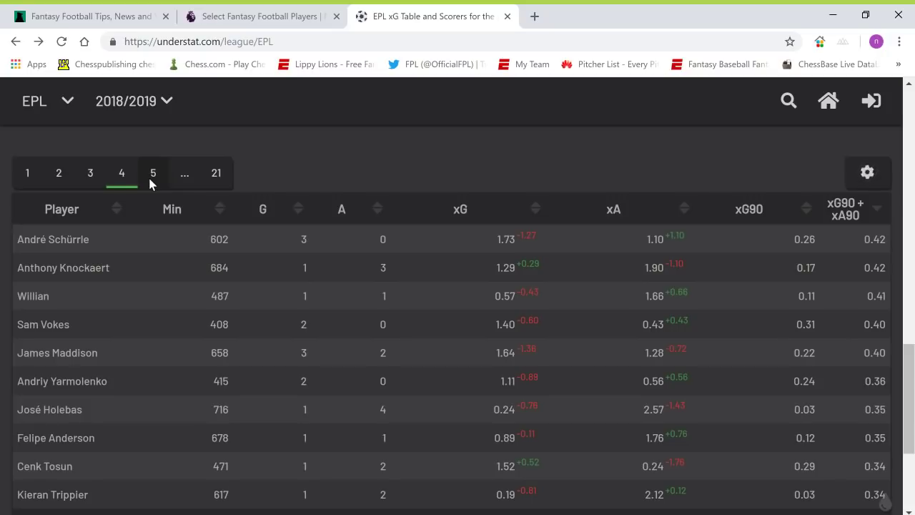
click(152, 178)
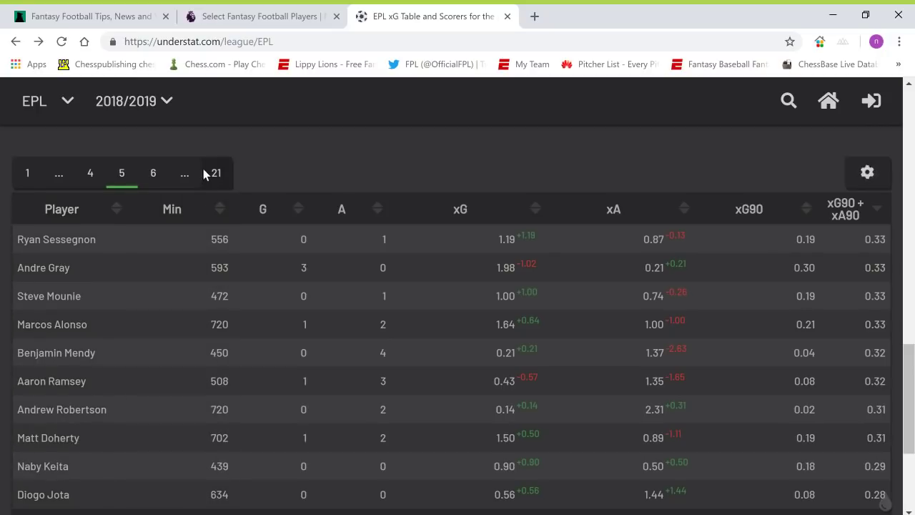
click(225, 25)
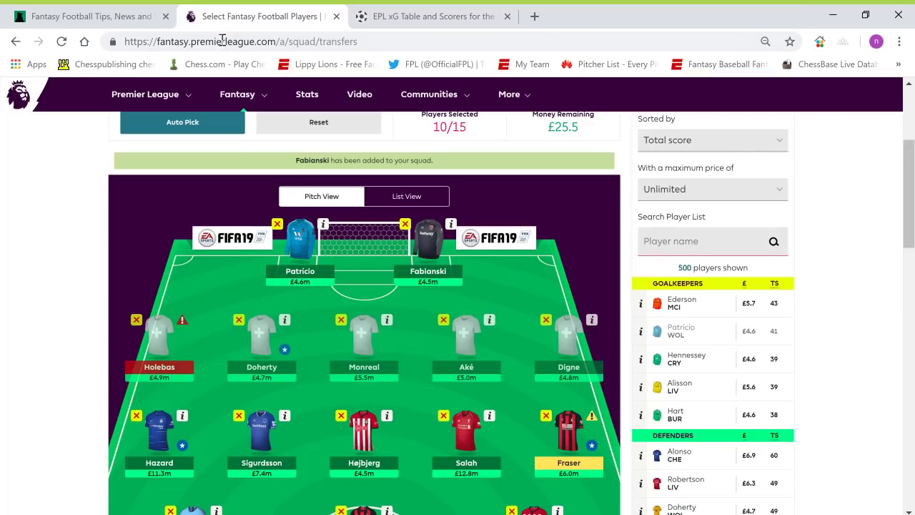
click(239, 320)
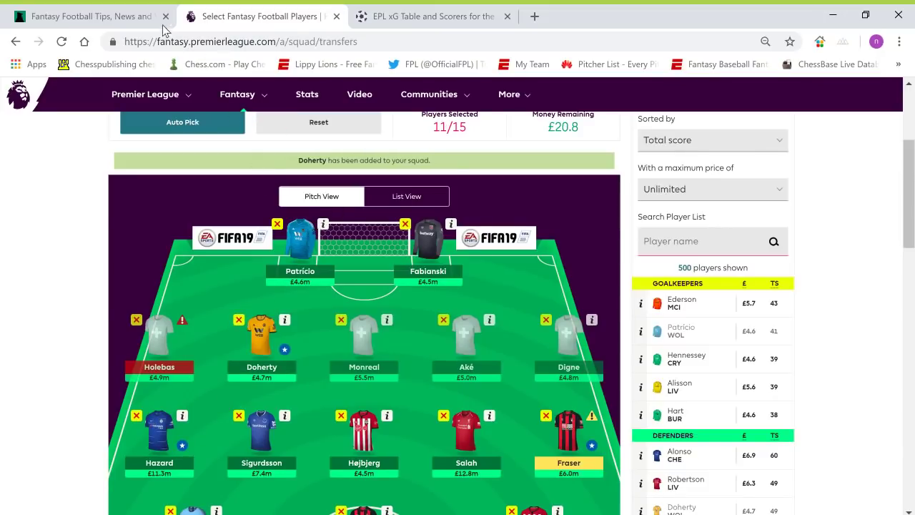
- Recheck pages 5 and 4 of the Understat ranking, and add the defender Holebas back to the Fantasy Premier League squad
click(401, 15)
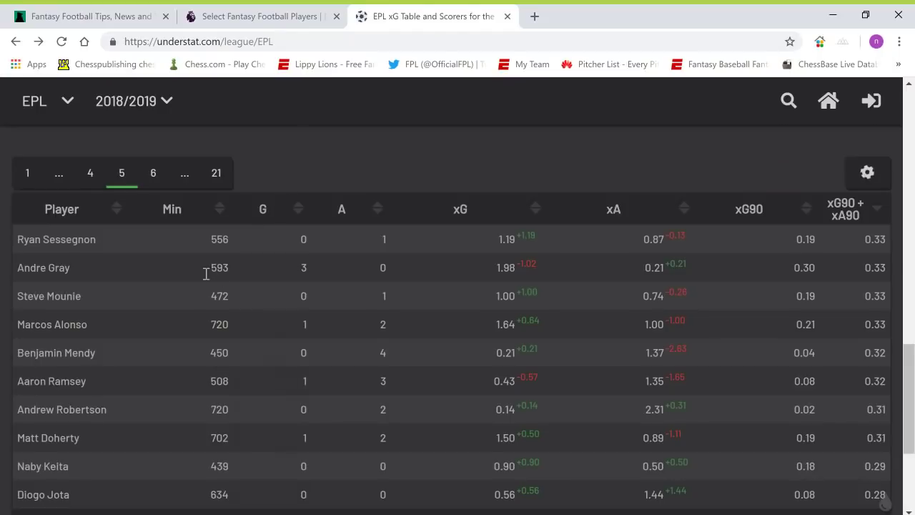
scroll(150, 294, down, 2)
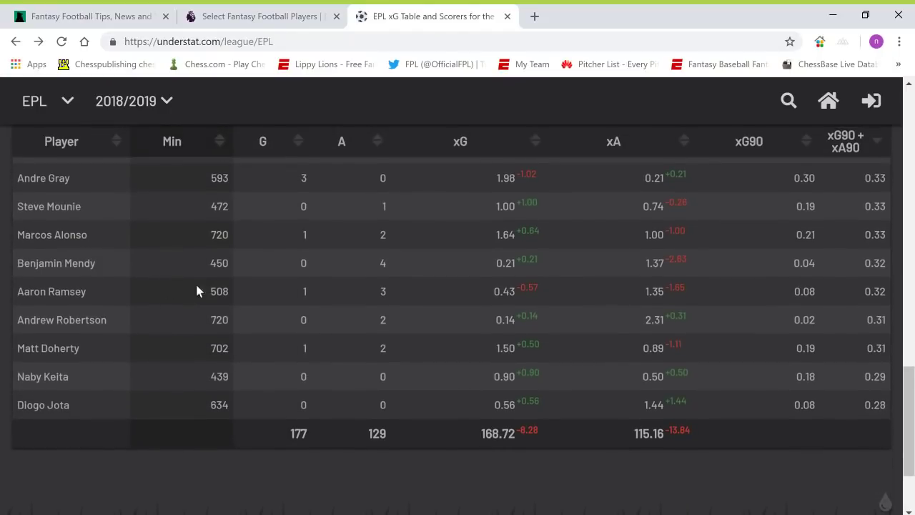
scroll(234, 279, up, 4)
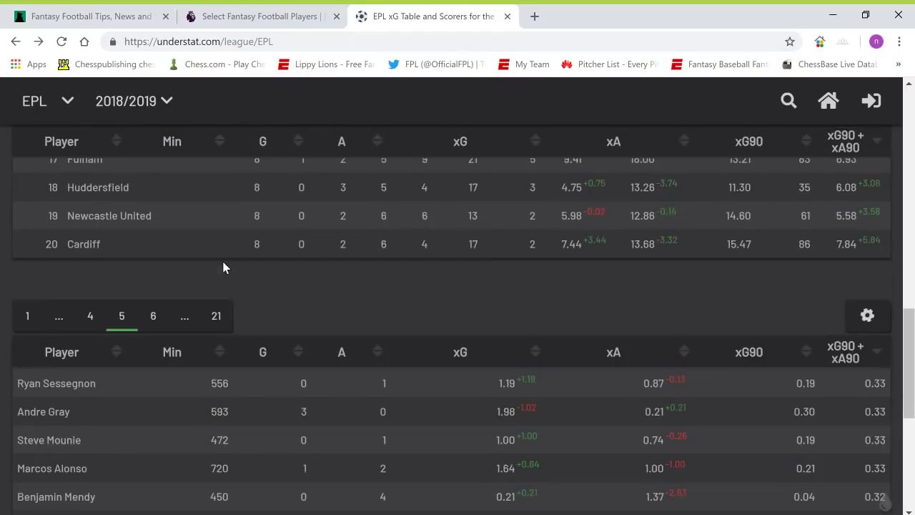
scroll(223, 267, up, 4)
scroll(223, 266, down, 4)
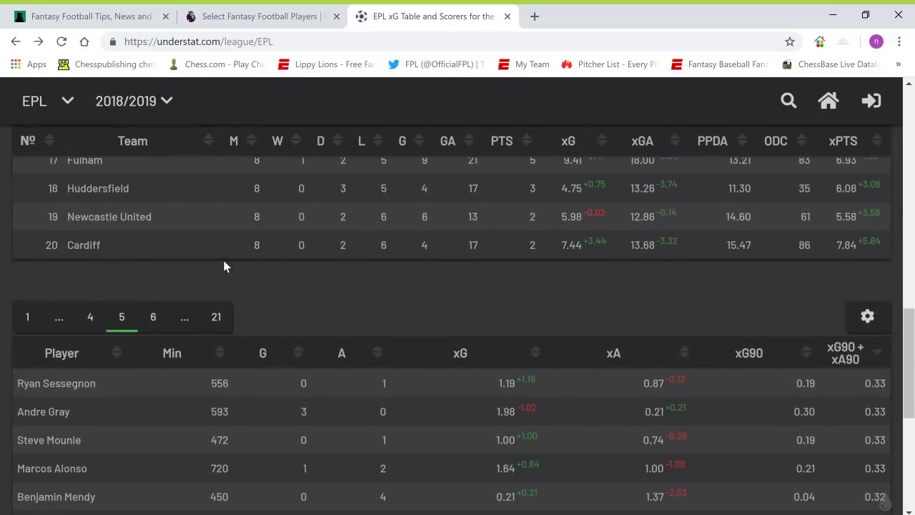
click(90, 316)
scroll(275, 346, down, 2)
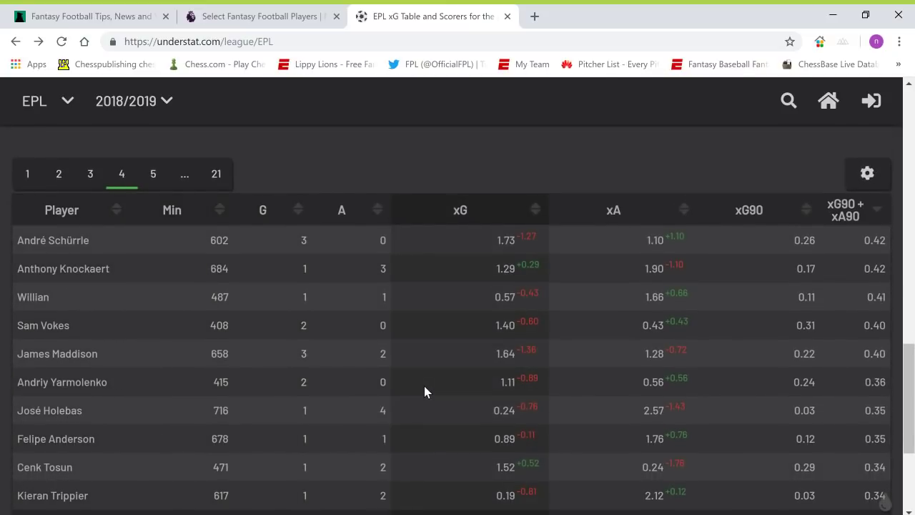
scroll(424, 388, down, 1)
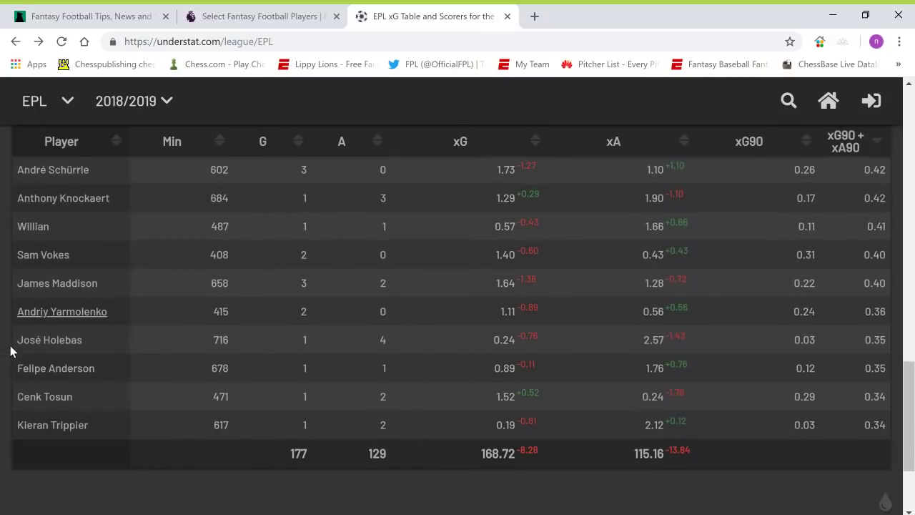
click(276, 20)
scroll(308, 200, down, 2)
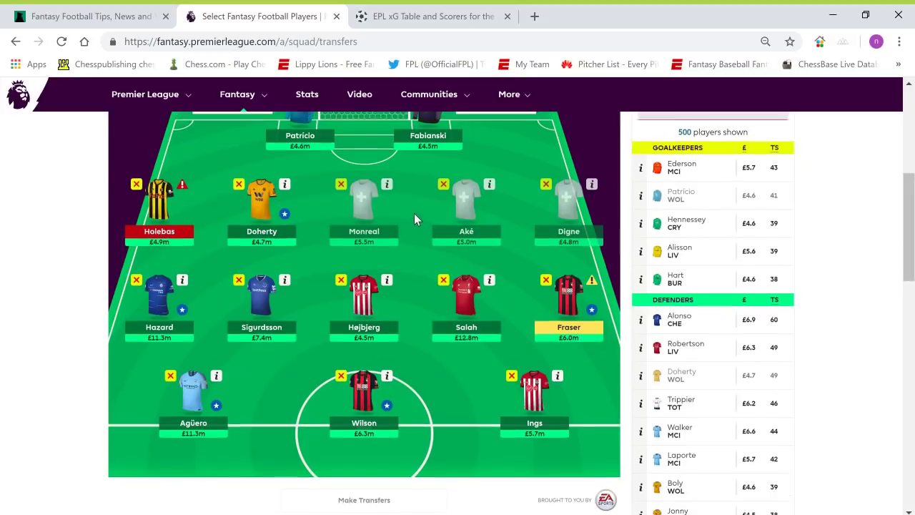
scroll(413, 213, up, 2)
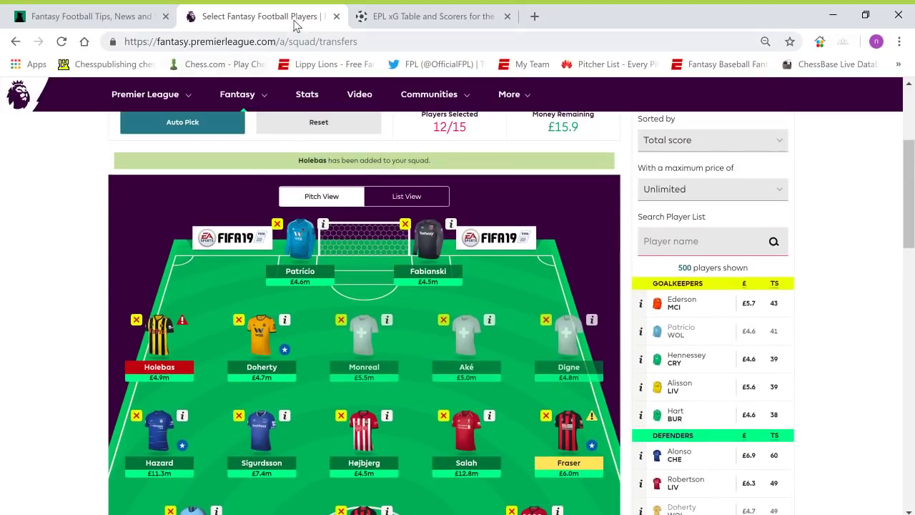
- Examine pages 4, 5 and 6 of the Understat ranking for the squad's remaining defenders
click(400, 17)
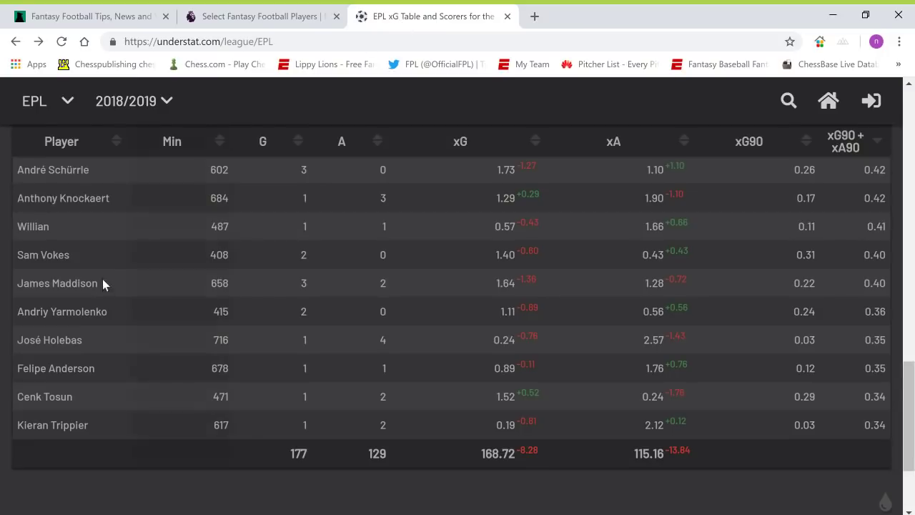
scroll(120, 246, down, 1)
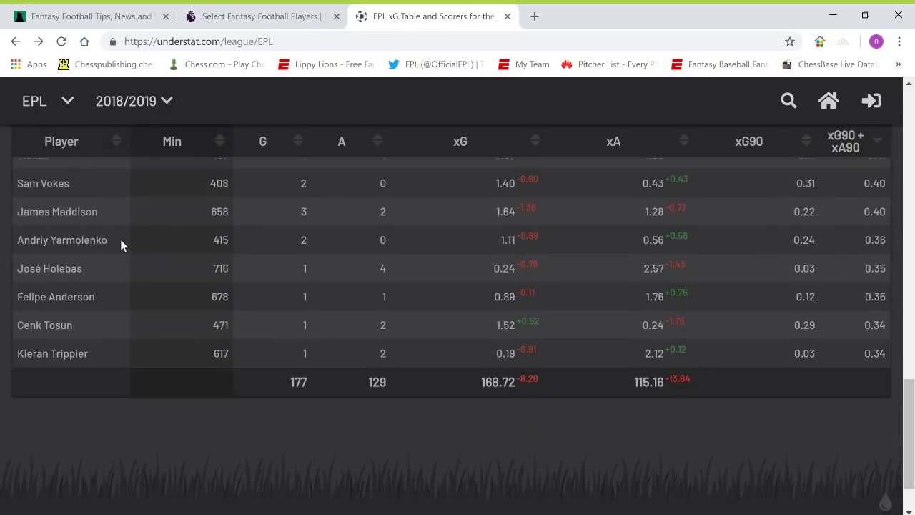
scroll(121, 239, up, 6)
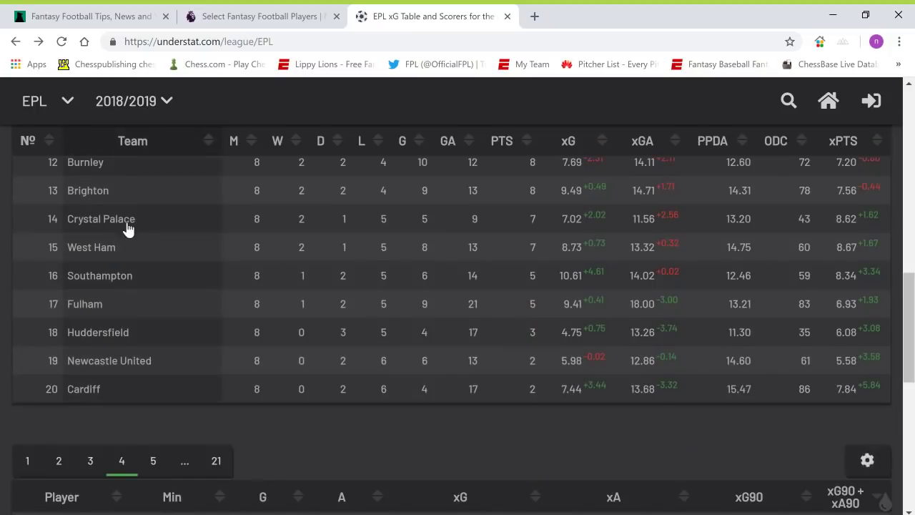
click(153, 463)
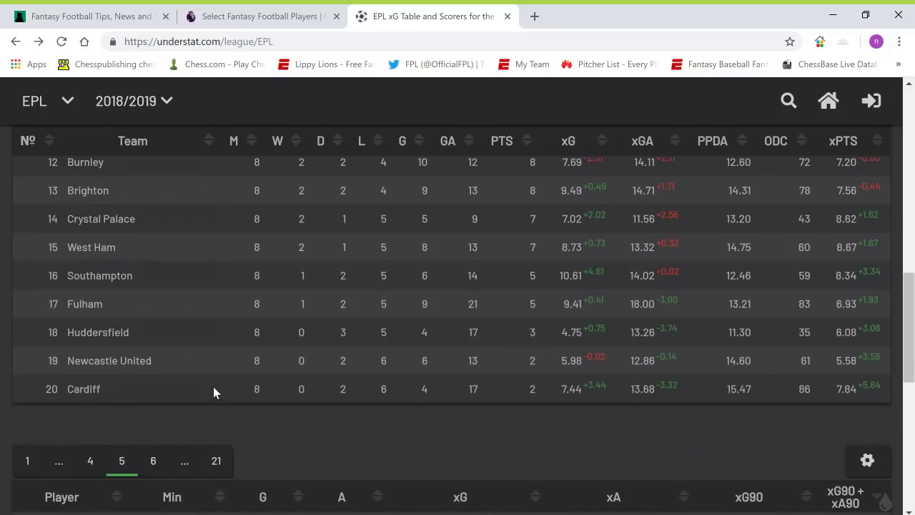
scroll(213, 390, down, 3)
scroll(214, 372, down, 1)
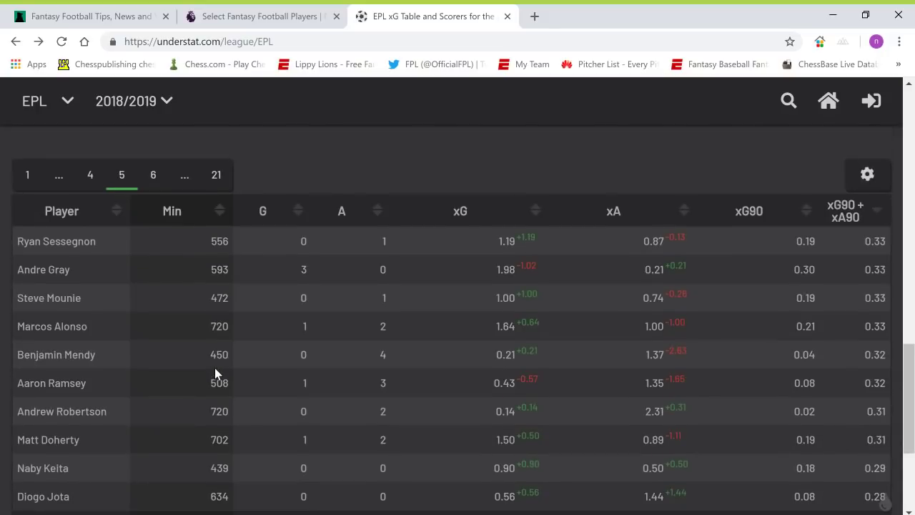
scroll(215, 368, down, 1)
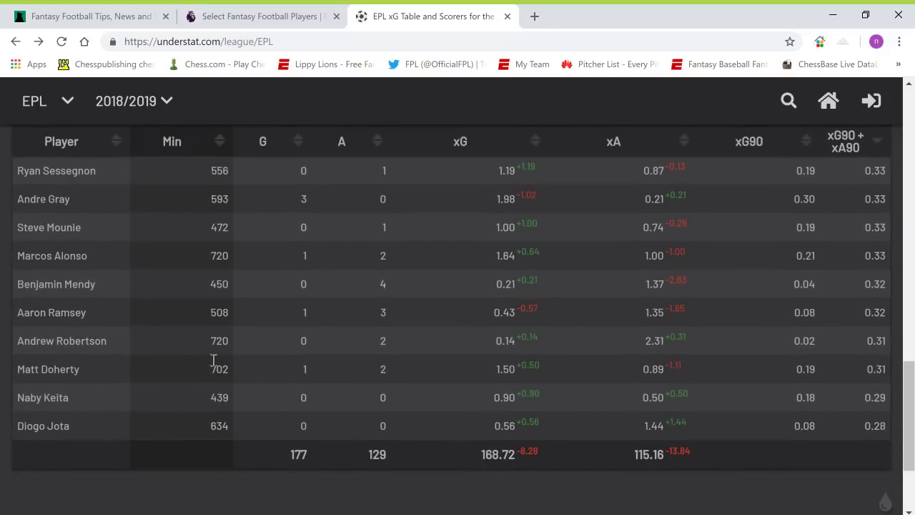
scroll(213, 359, up, 2)
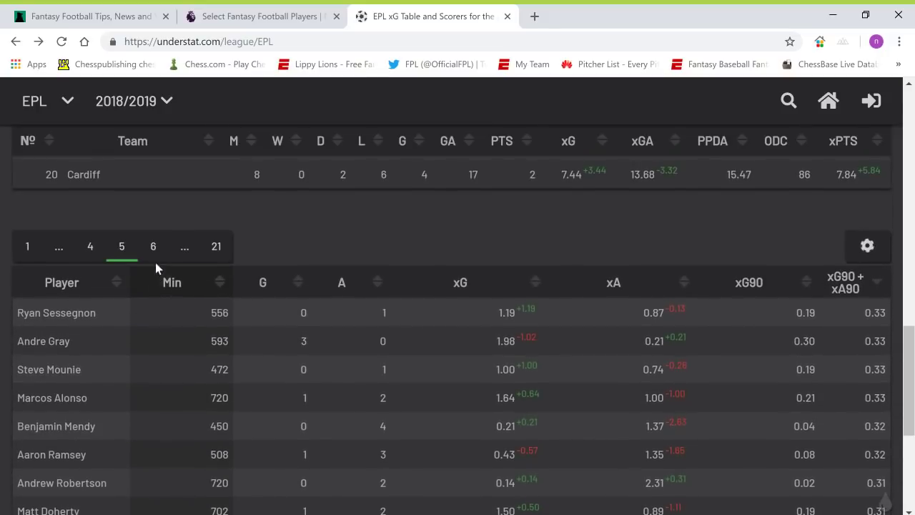
click(153, 248)
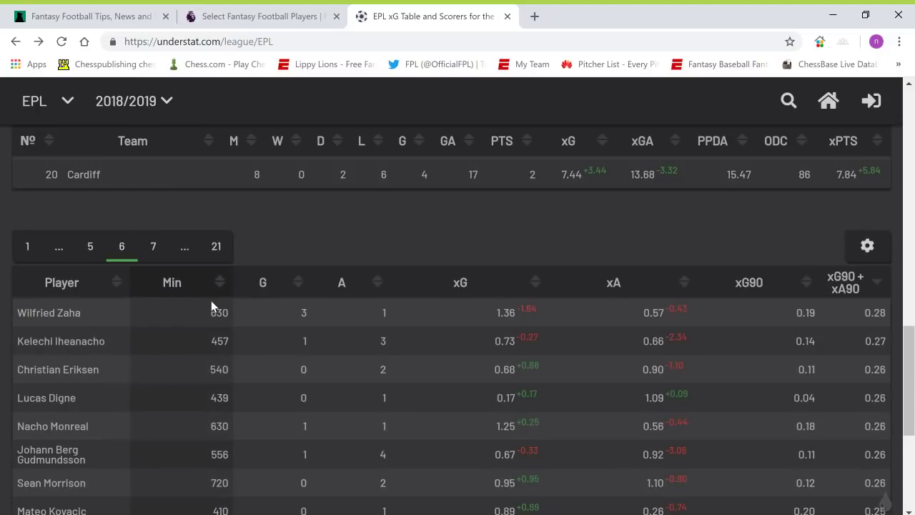
scroll(211, 300, down, 1)
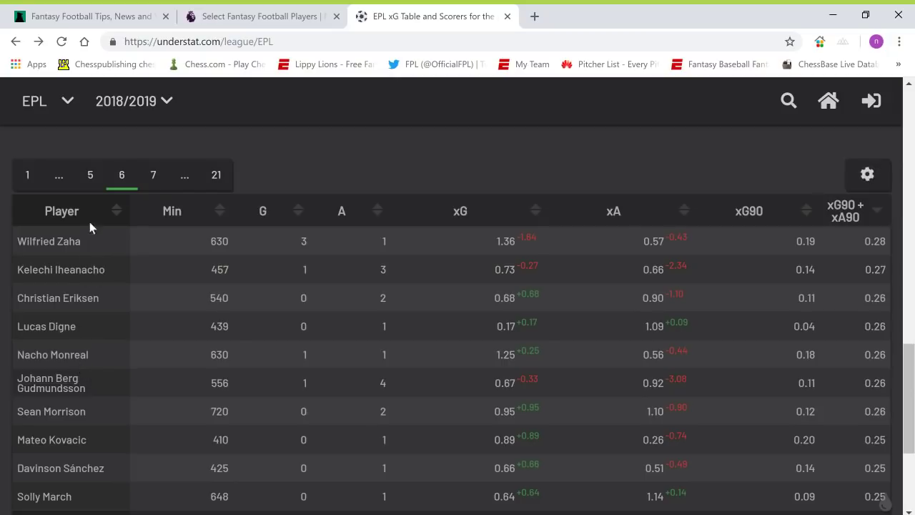
- Add the defenders Monreal, Digne and Aké back to the squad on the Fantasy Premier League transfers page
click(210, 24)
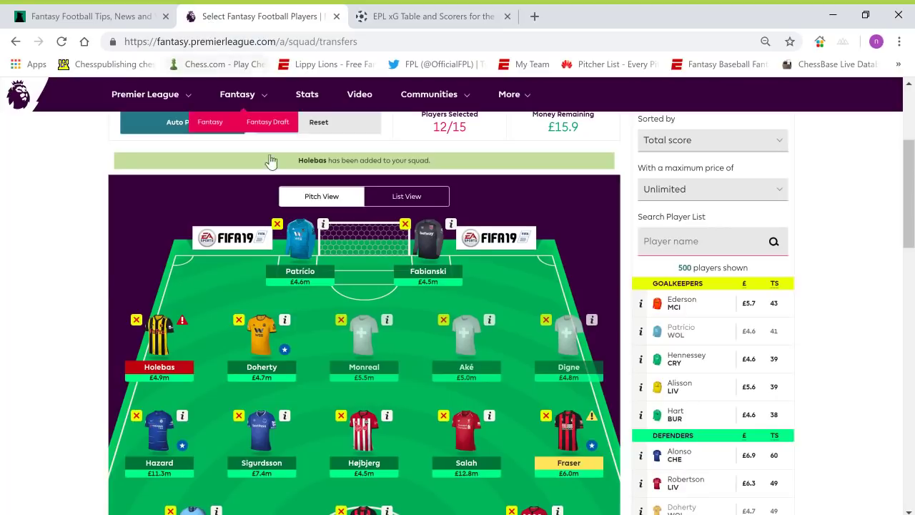
click(348, 330)
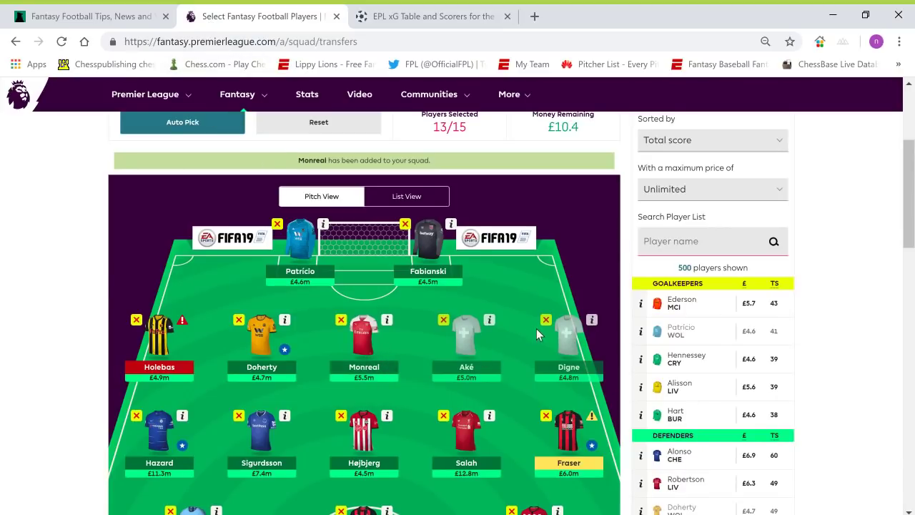
click(547, 333)
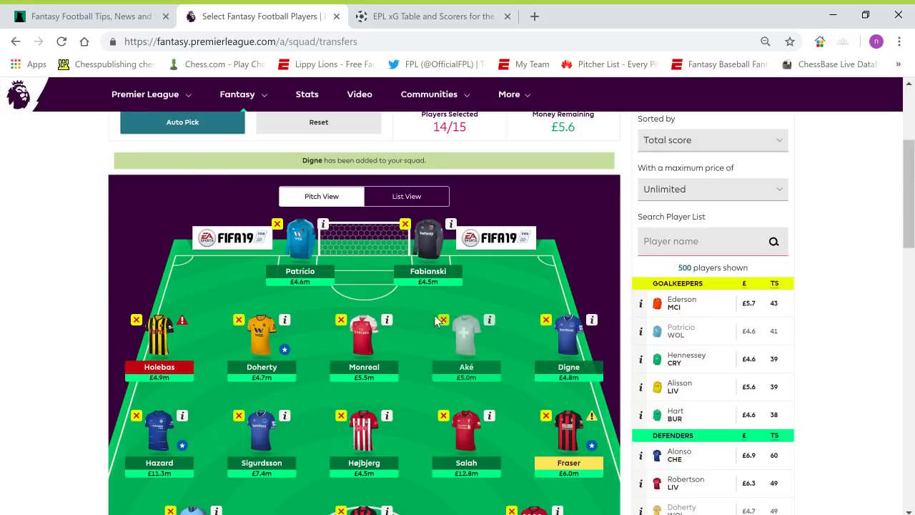
- Look over the rebuilt squad on the pitch, and check the players selected and the money remaining
scroll(516, 290, down, 1)
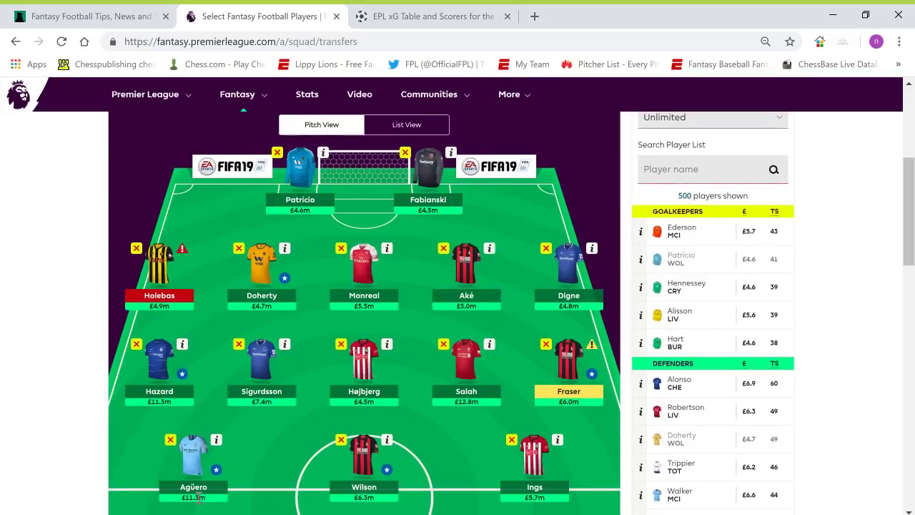
scroll(27, 426, down, 2)
scroll(27, 427, up, 1)
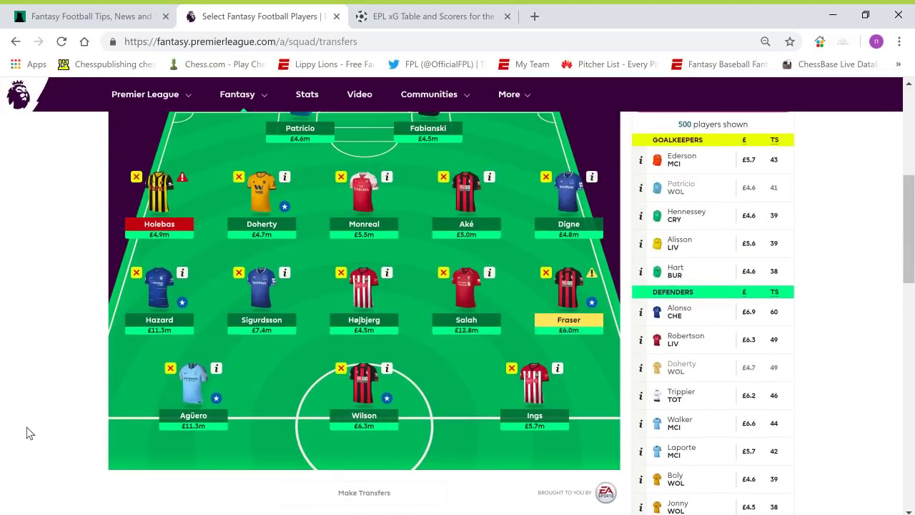
scroll(26, 427, up, 1)
scroll(26, 427, down, 1)
scroll(2, 427, up, 1)
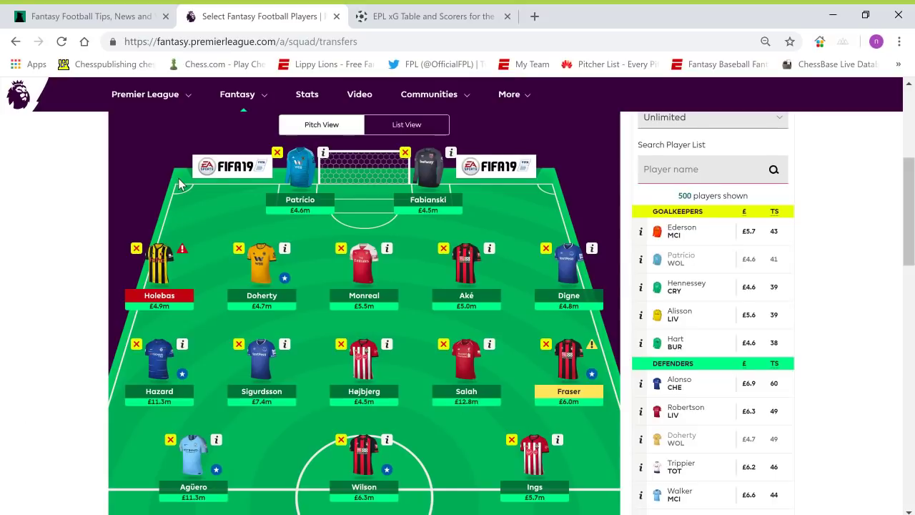
scroll(179, 184, up, 4)
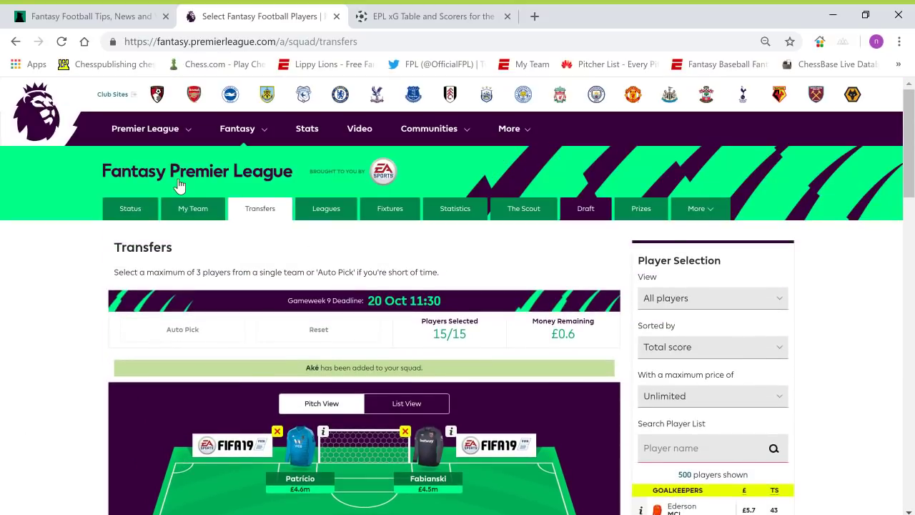
- Open the My Team page and review the starting eleven, captaincy and bench
scroll(179, 185, down, 1)
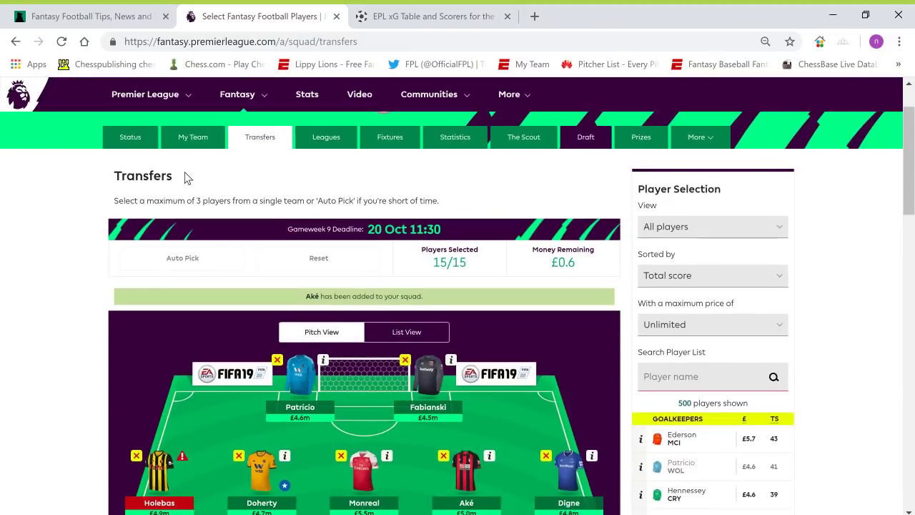
click(192, 137)
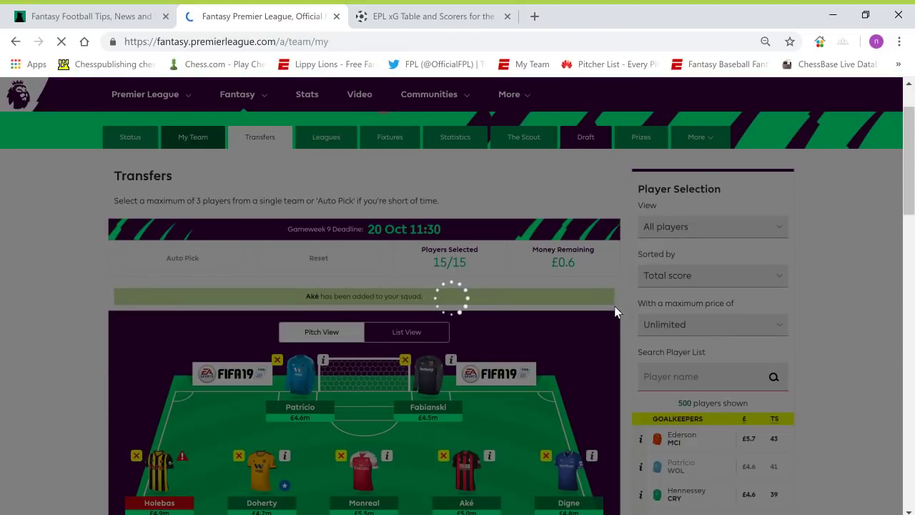
scroll(562, 320, up, 1)
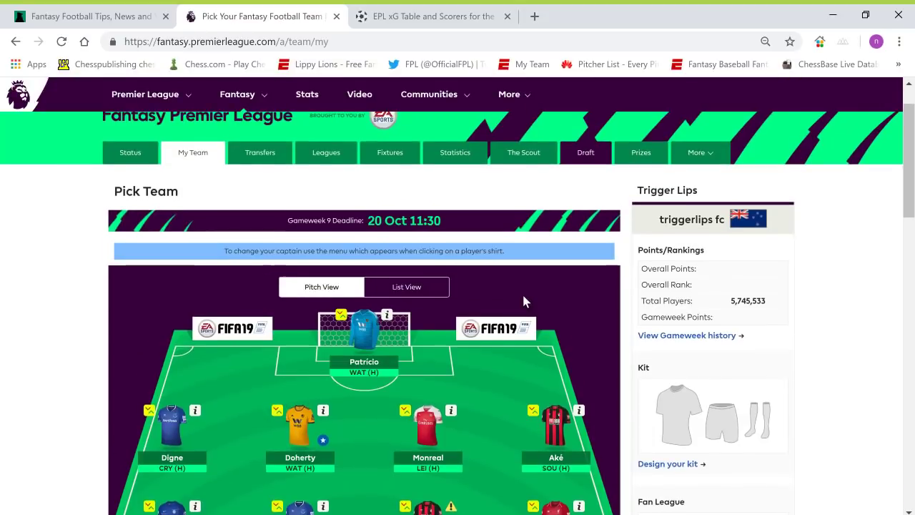
scroll(521, 292, down, 3)
scroll(522, 290, down, 1)
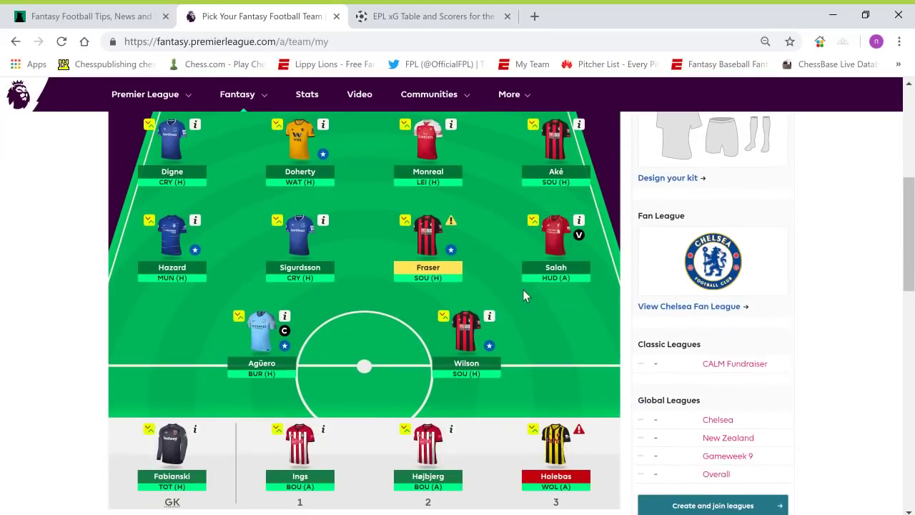
scroll(237, 234, up, 2)
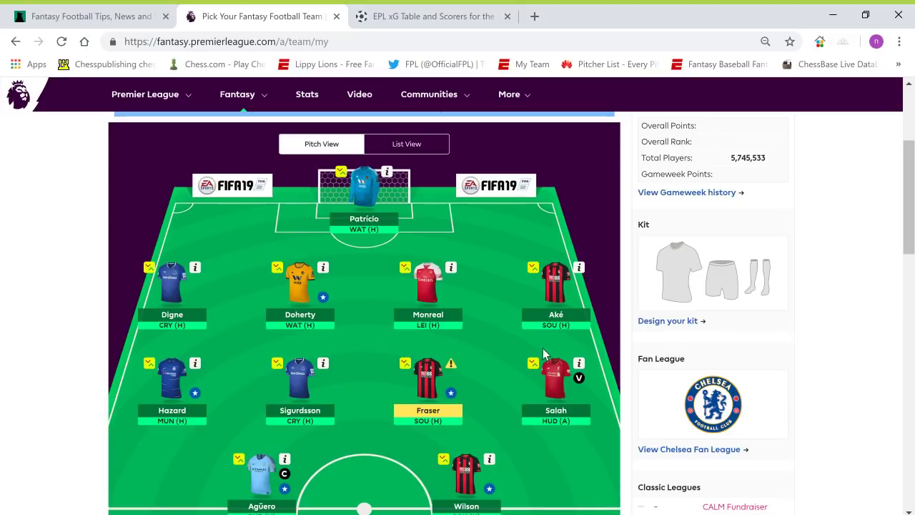
scroll(540, 337, down, 1)
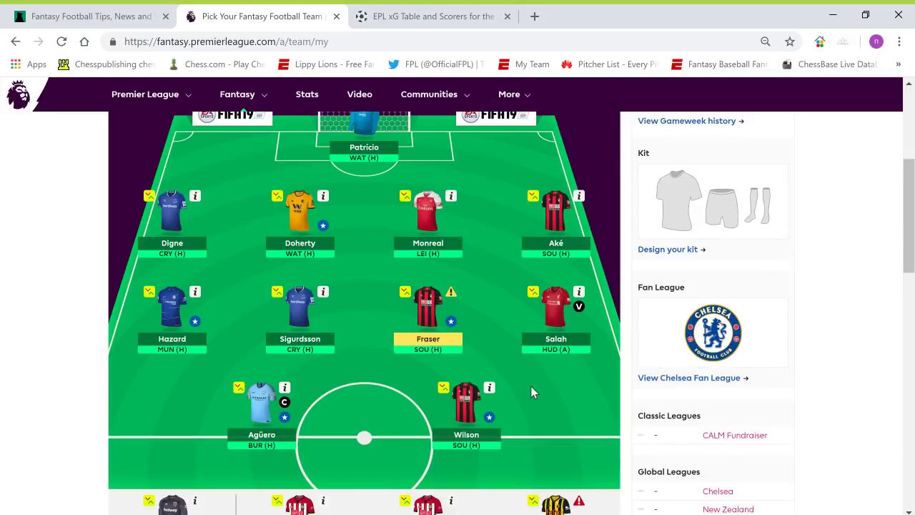
scroll(387, 389, down, 1)
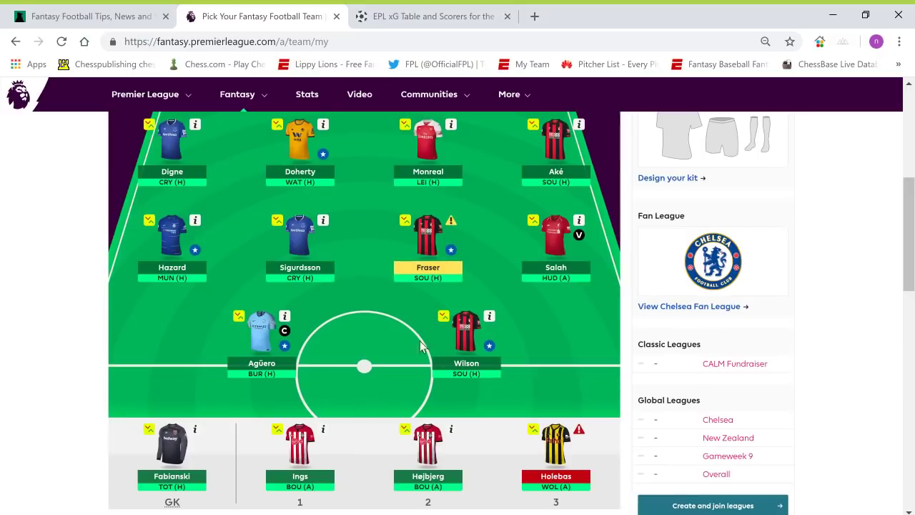
- Check the upcoming opponents of the starting players and the bench, from the goalkeeper to the substitutes
scroll(687, 284, up, 1)
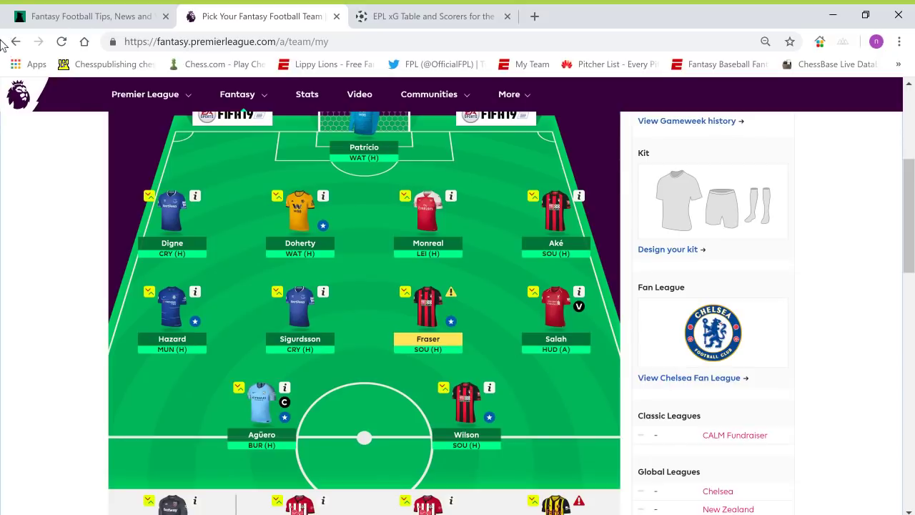
scroll(436, 378, down, 1)
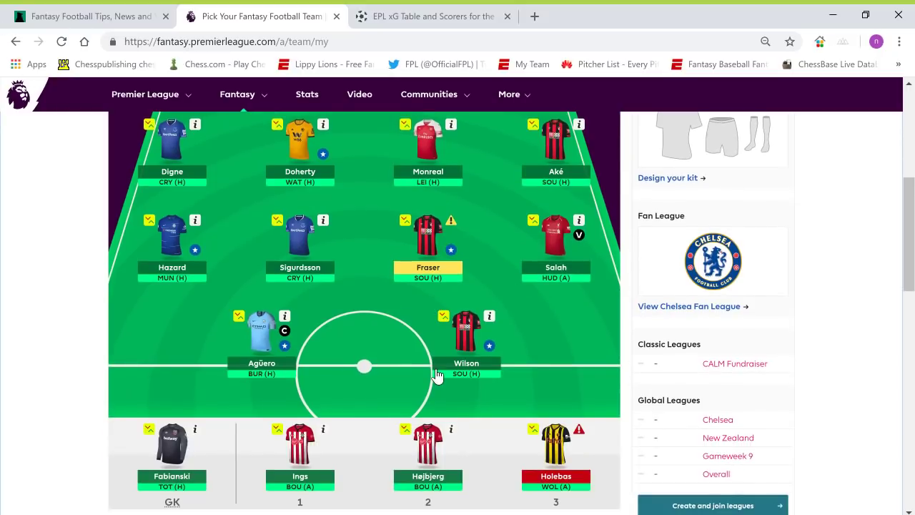
scroll(444, 365, down, 1)
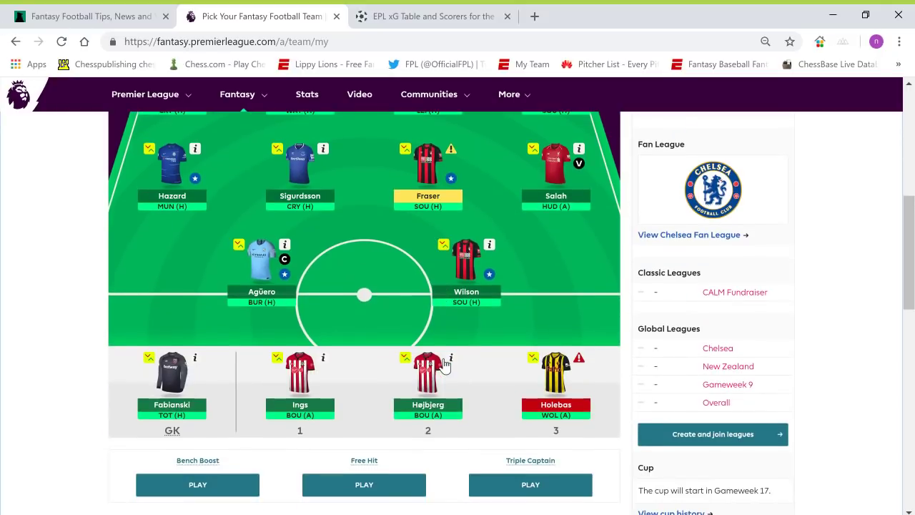
scroll(441, 363, up, 2)
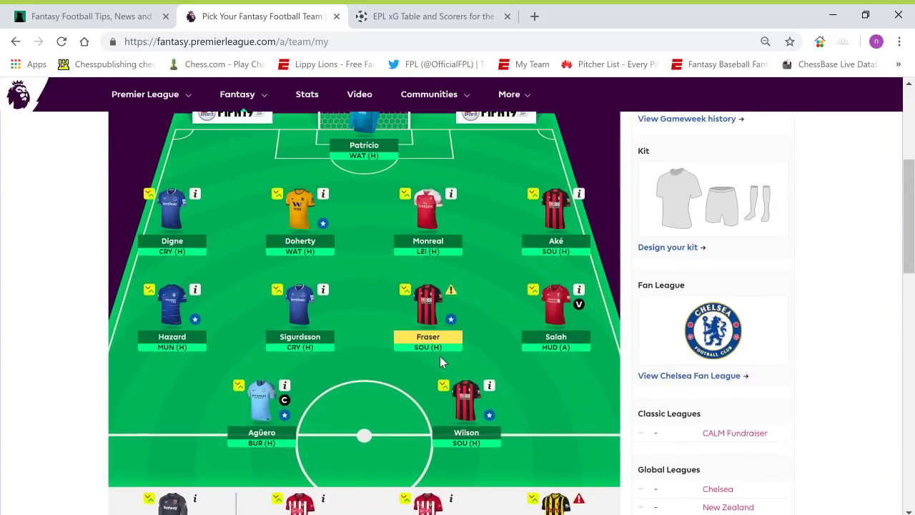
scroll(437, 350, up, 1)
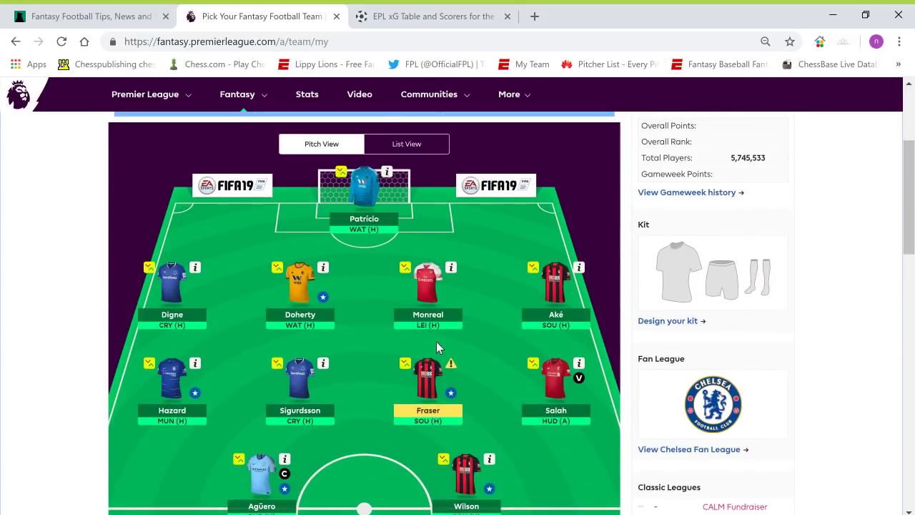
scroll(436, 341, down, 1)
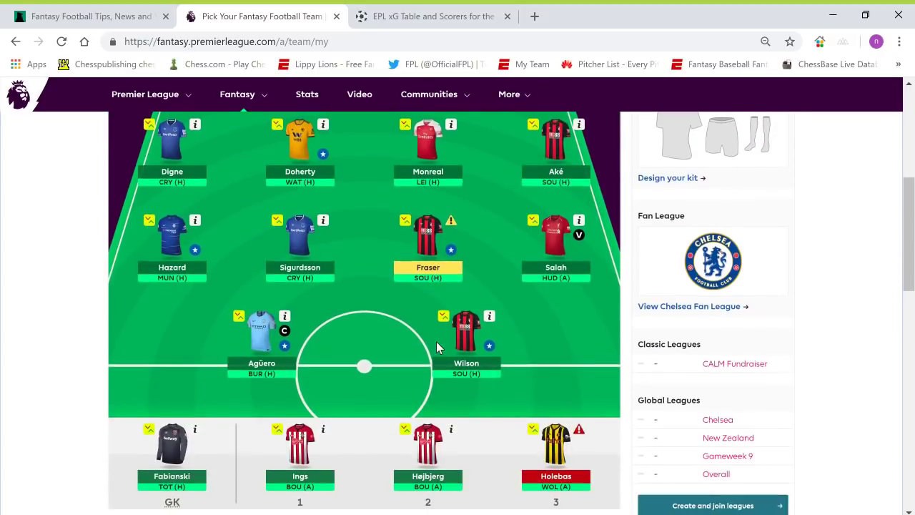
scroll(437, 348, up, 2)
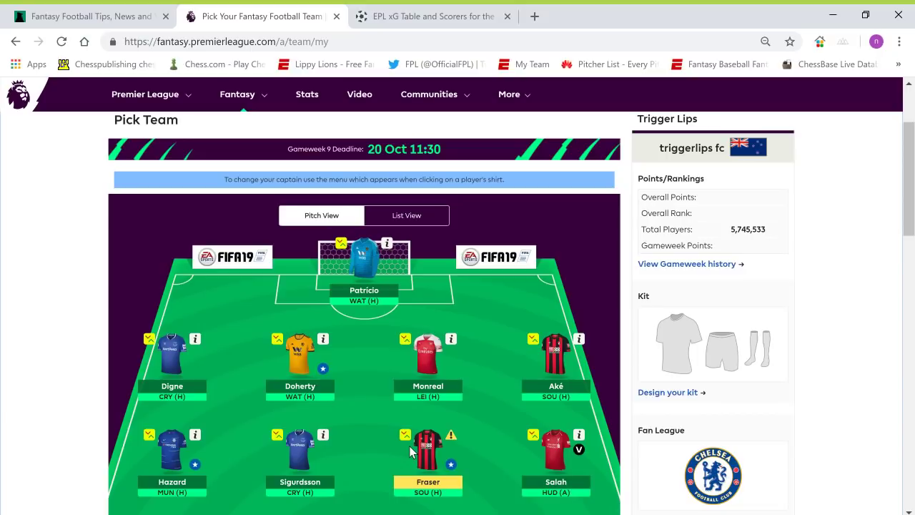
scroll(387, 429, down, 1)
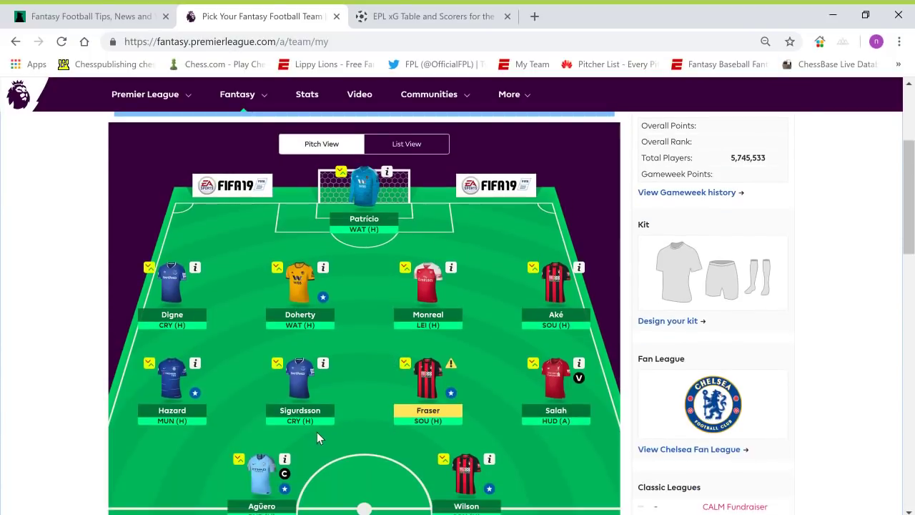
scroll(316, 431, down, 1)
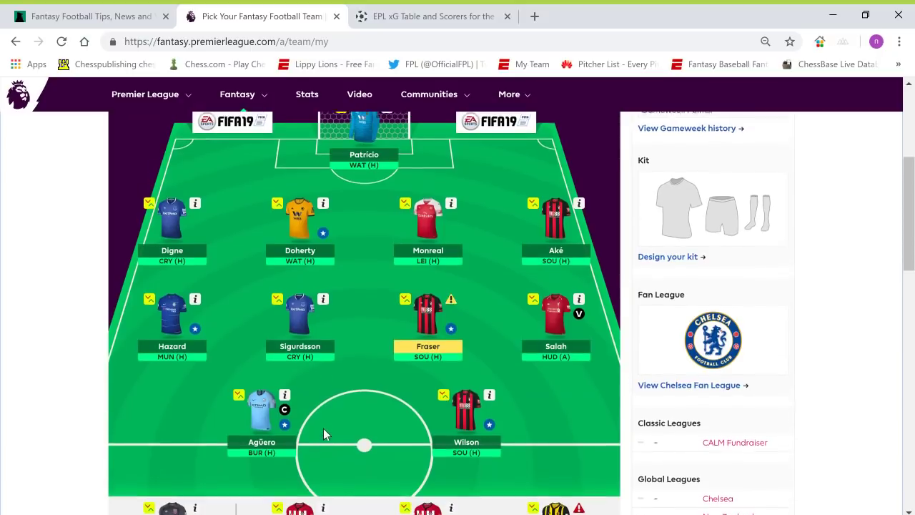
scroll(323, 434, up, 2)
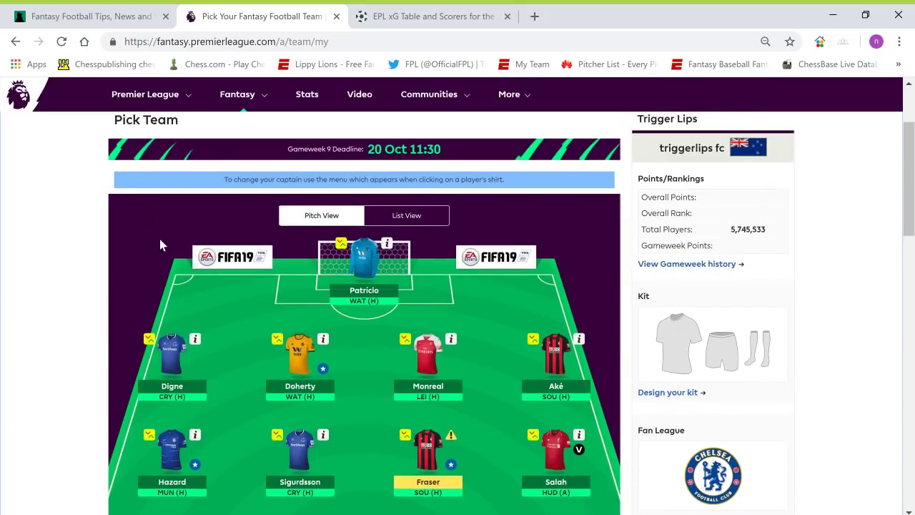
- Switch to the Fantasy Football Scout site and set its fixture ticker to cover gameweeks 9 to 14
click(61, 21)
scroll(904, 383, down, 2)
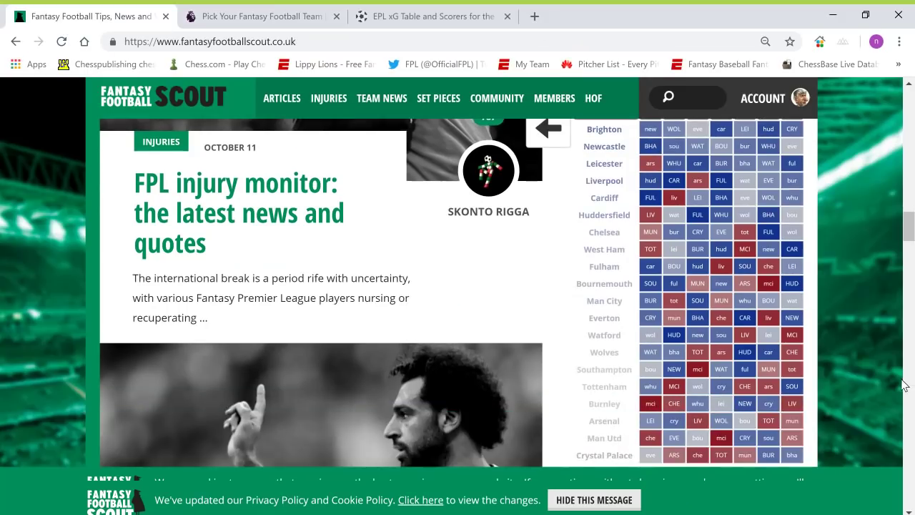
scroll(905, 384, down, 1)
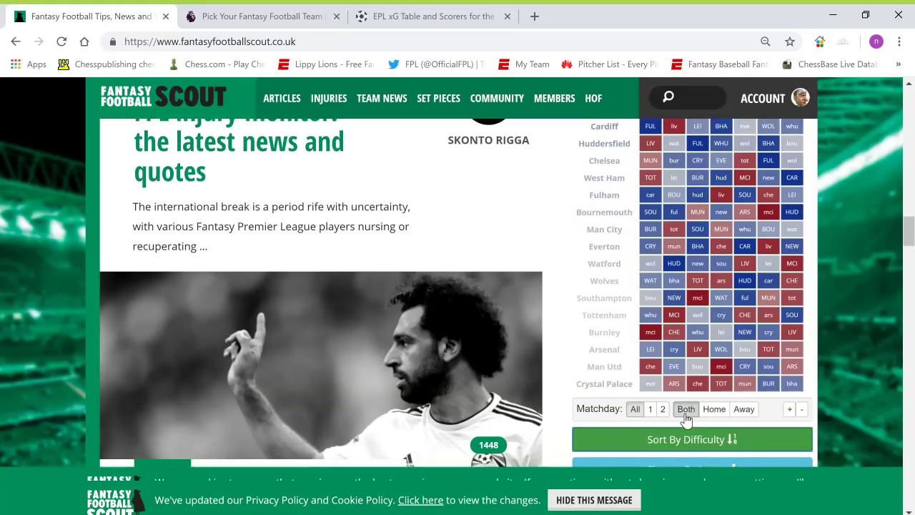
click(802, 408)
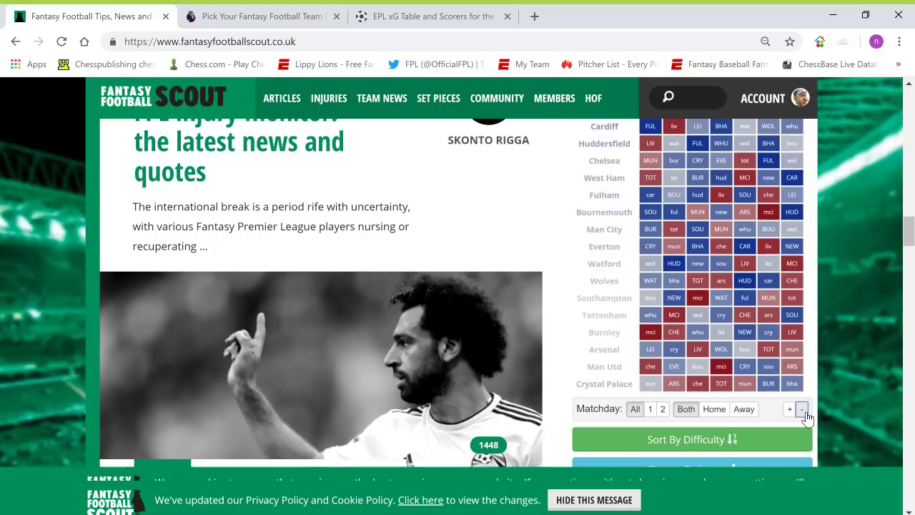
click(802, 410)
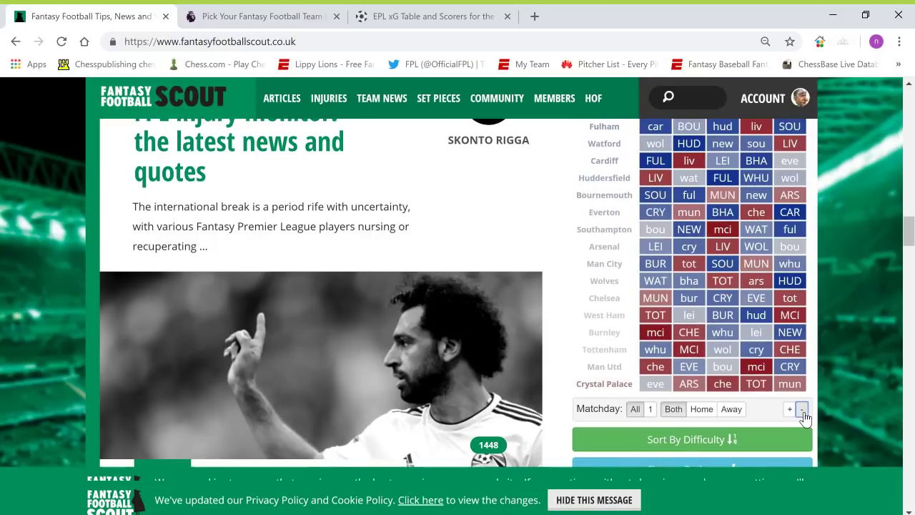
click(790, 412)
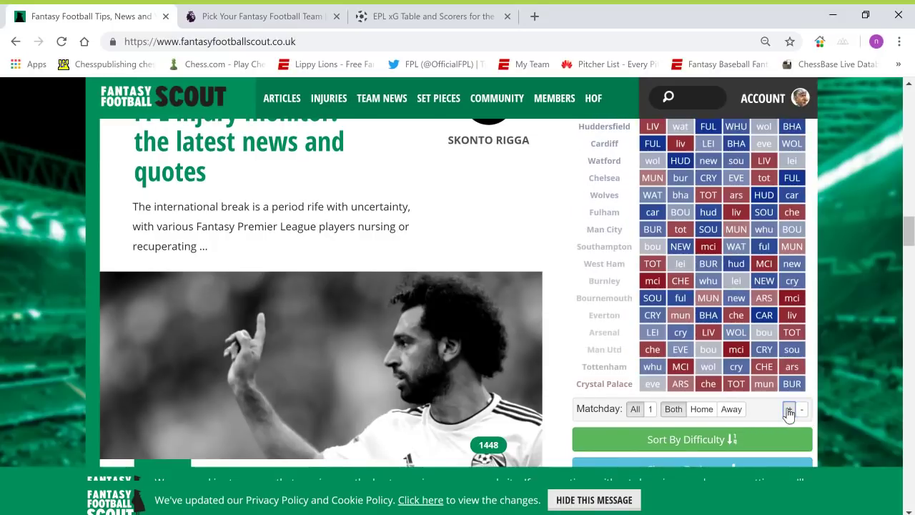
- Examine the fixture ticker for each team's fixture difficulty over gameweeks 9 to 14
scroll(722, 353, up, 1)
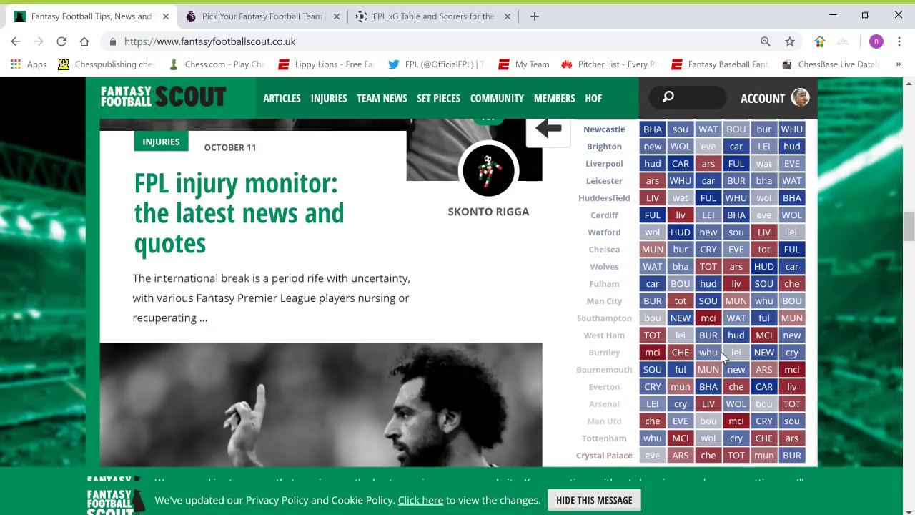
scroll(720, 351, down, 1)
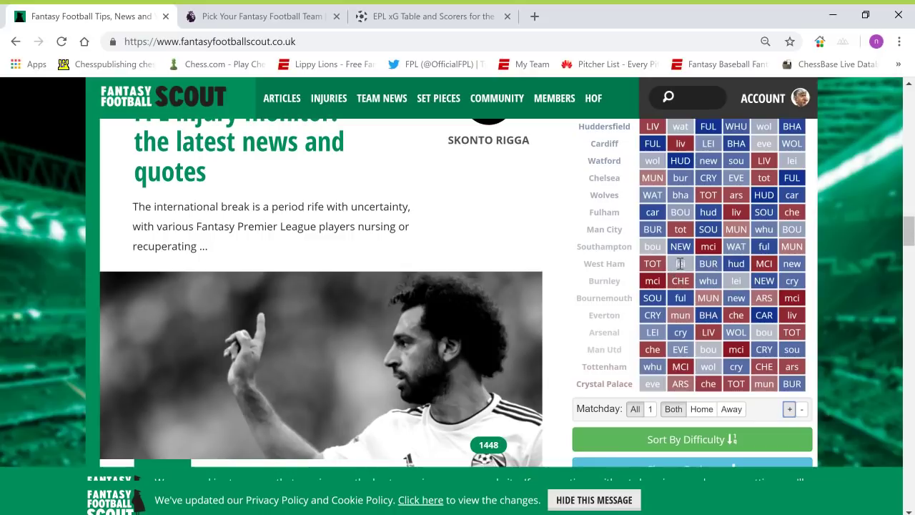
scroll(680, 263, up, 2)
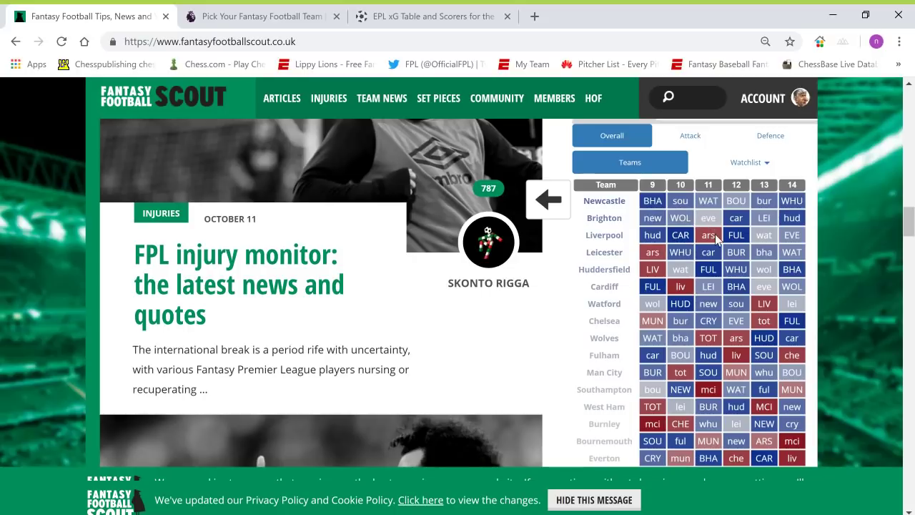
scroll(717, 237, down, 1)
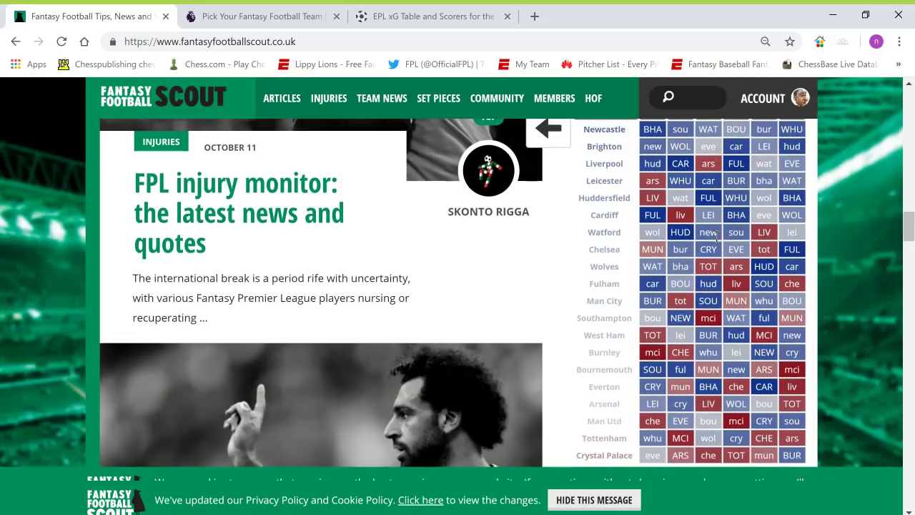
scroll(716, 236, up, 1)
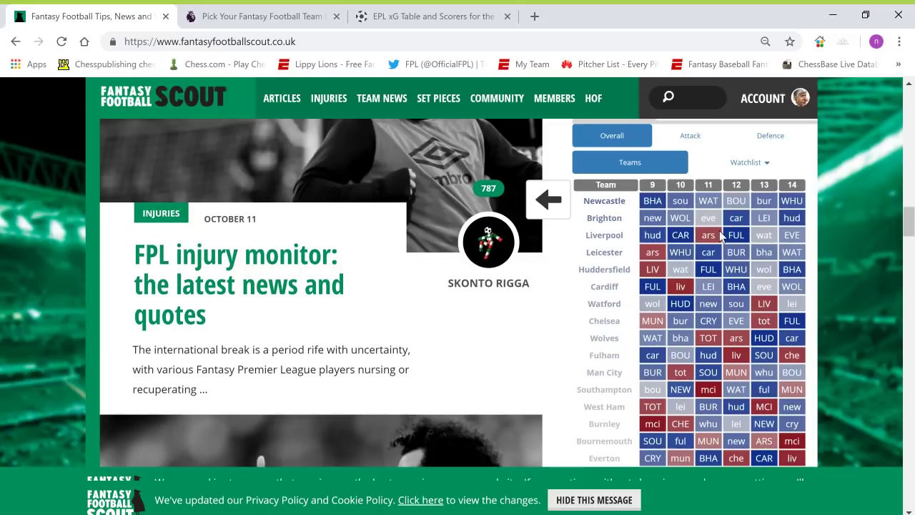
scroll(720, 236, down, 1)
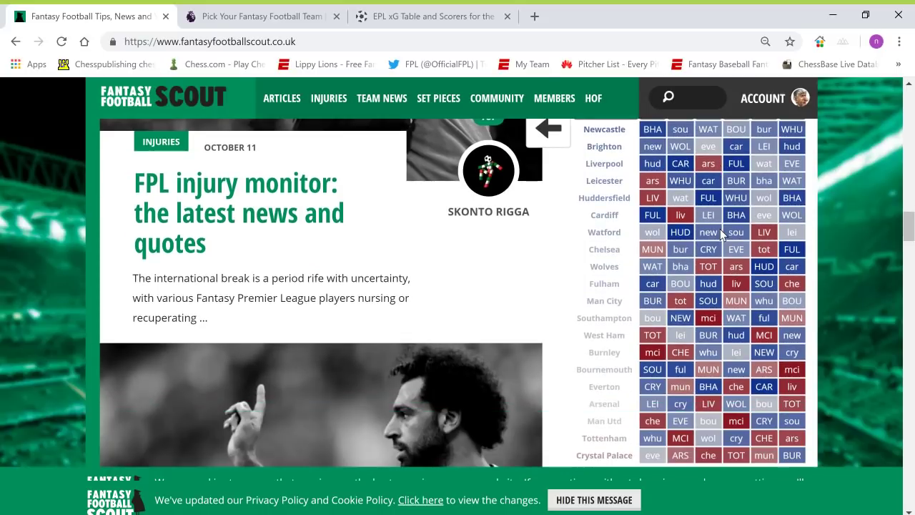
scroll(721, 234, down, 2)
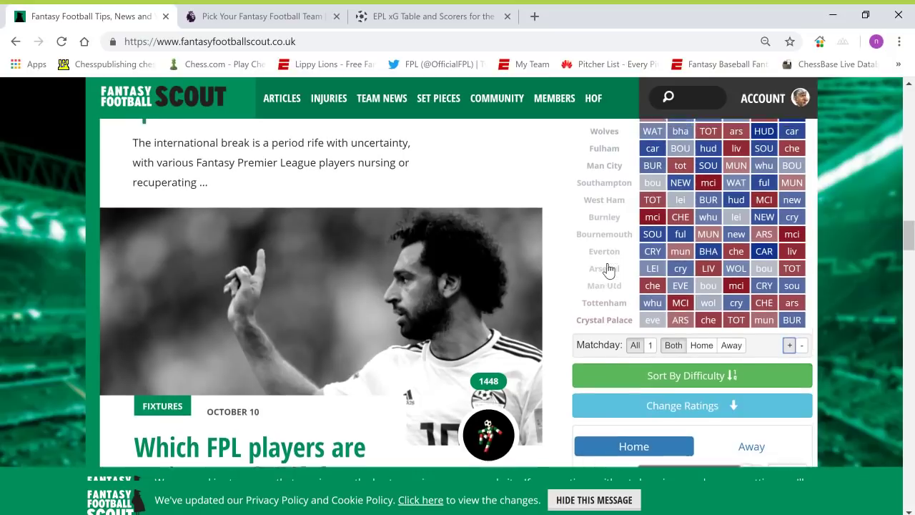
scroll(604, 268, up, 6)
scroll(624, 272, up, 3)
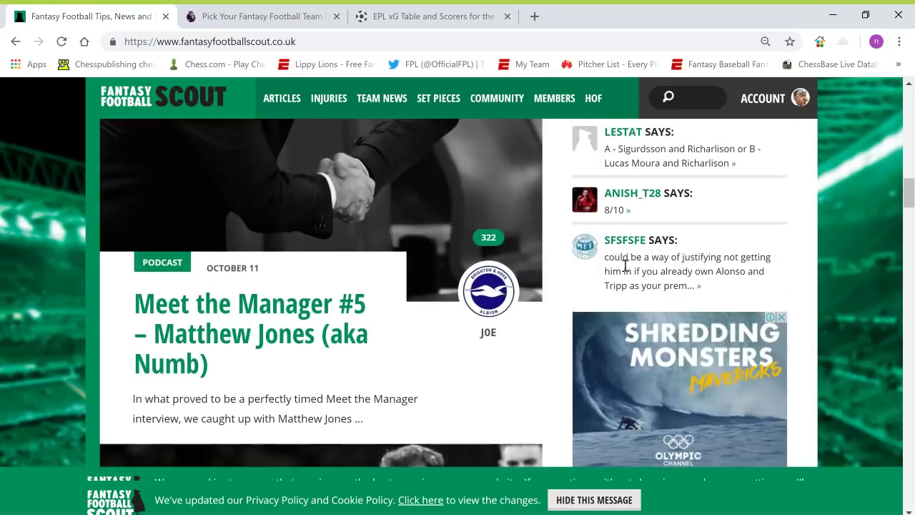
scroll(623, 271, down, 4)
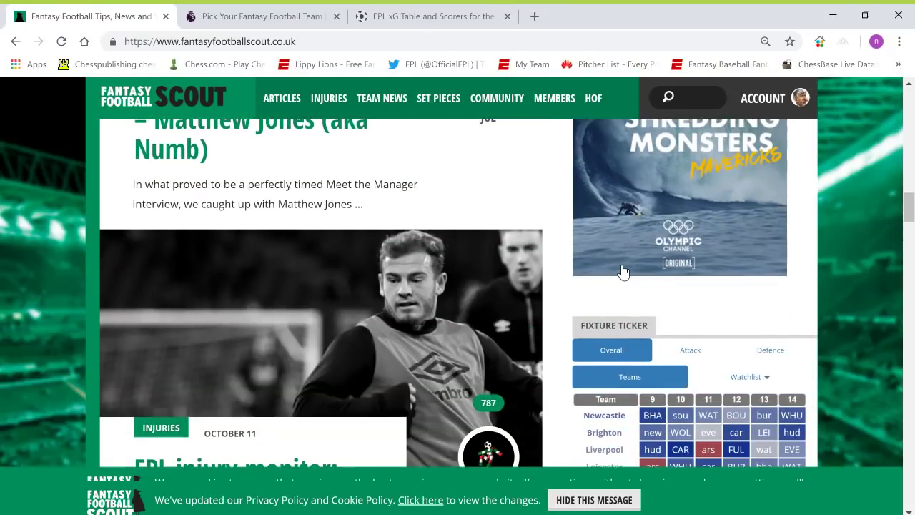
scroll(622, 271, down, 3)
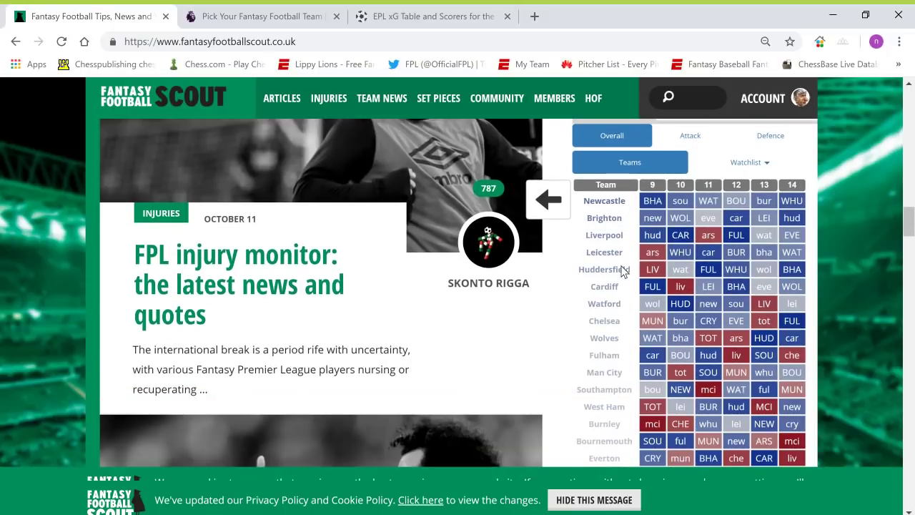
- Recheck the lineup on the Fantasy Premier League team page, and switch back to the Understat player ranking
click(269, 20)
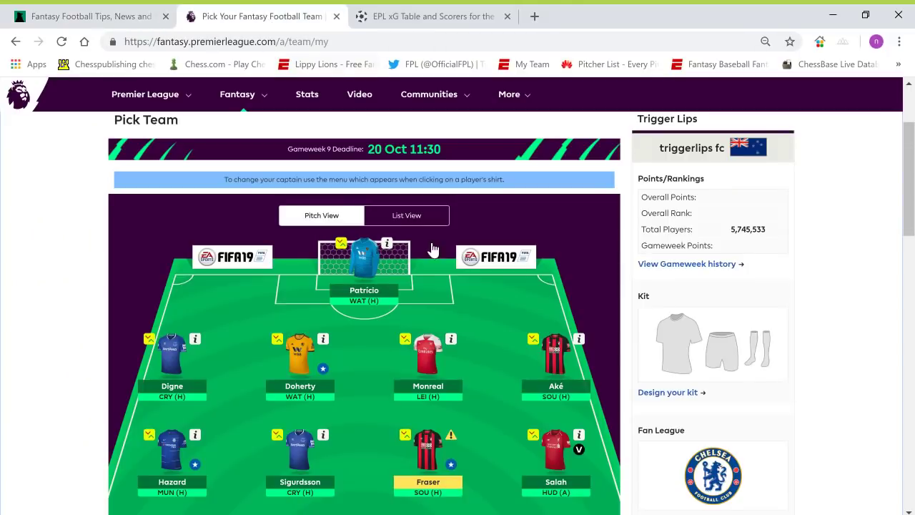
scroll(490, 374, down, 1)
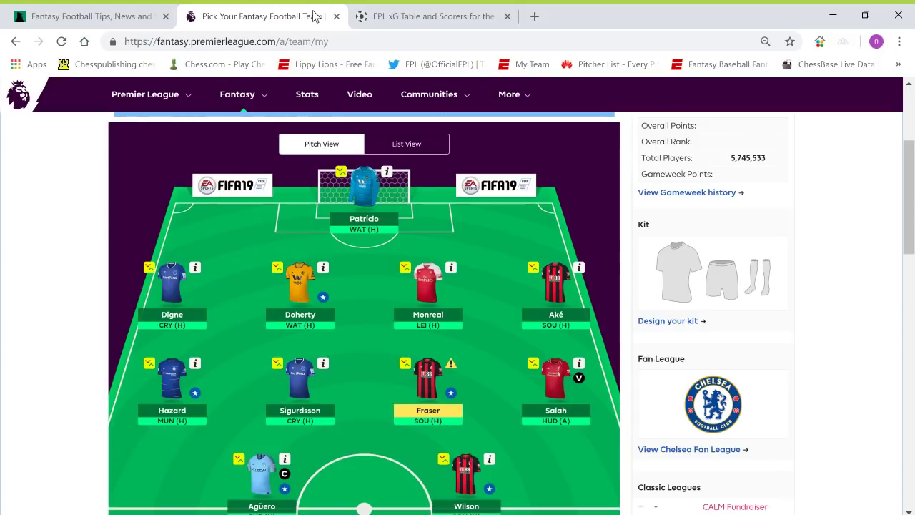
click(426, 25)
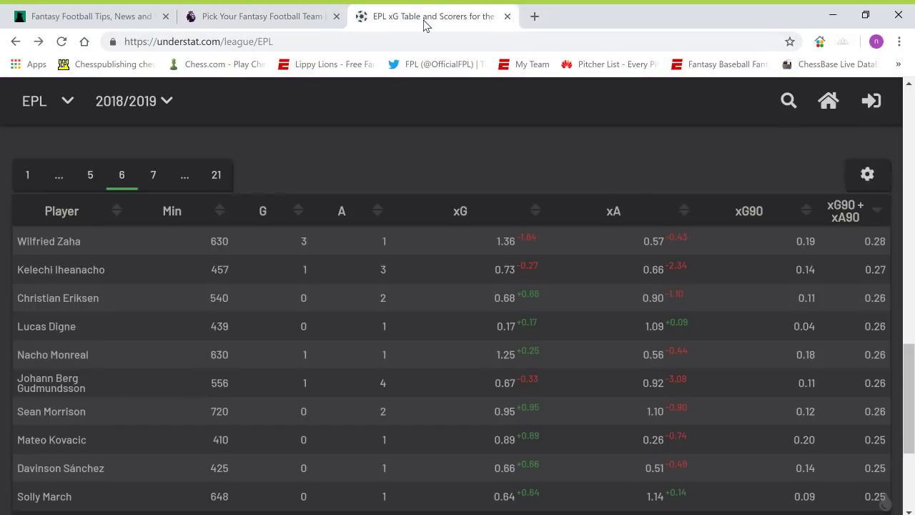